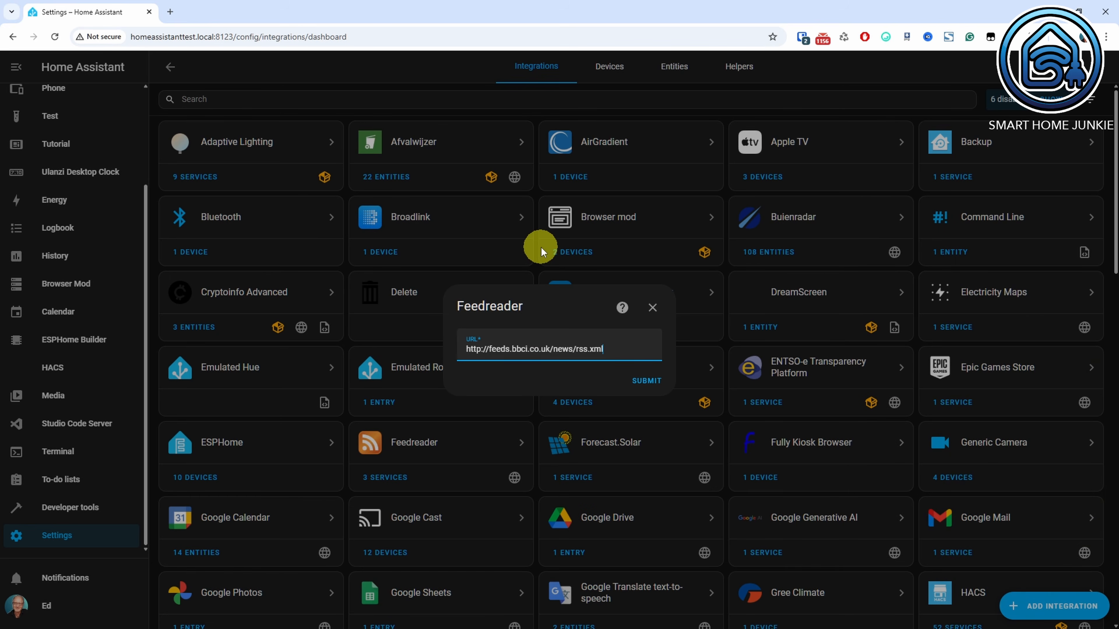
{"action": "left_click", "coordinate": [645, 382]}
{"action": "left_click", "coordinate": [590, 375]}
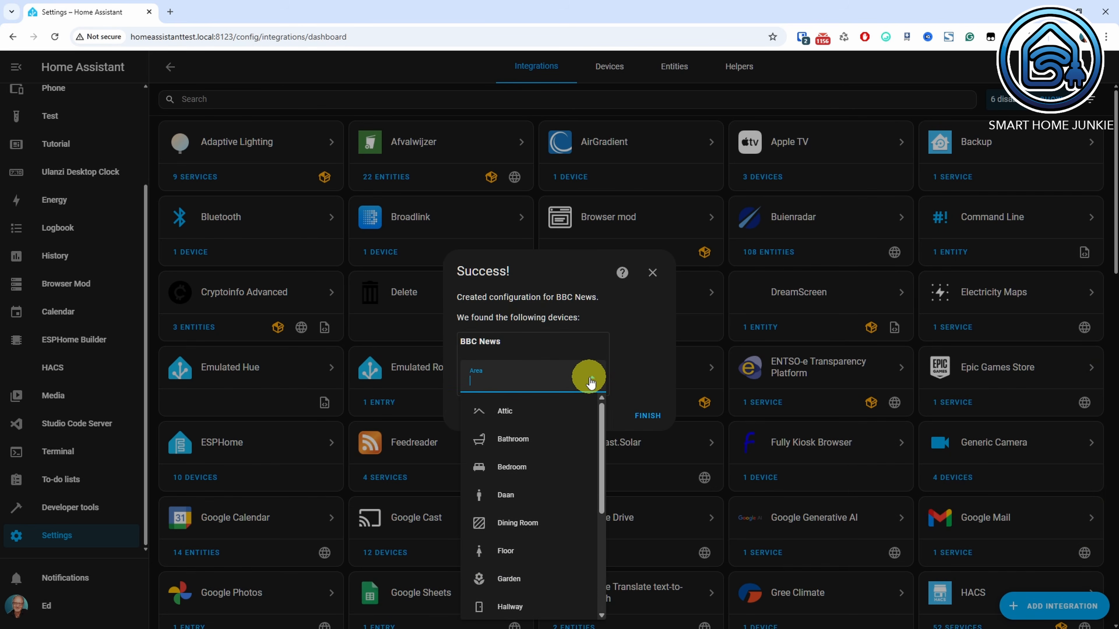
{"action": "left_click_drag", "start_coordinate": [599, 413], "coordinate": [520, 483]}
{"action": "left_click", "coordinate": [518, 476]}
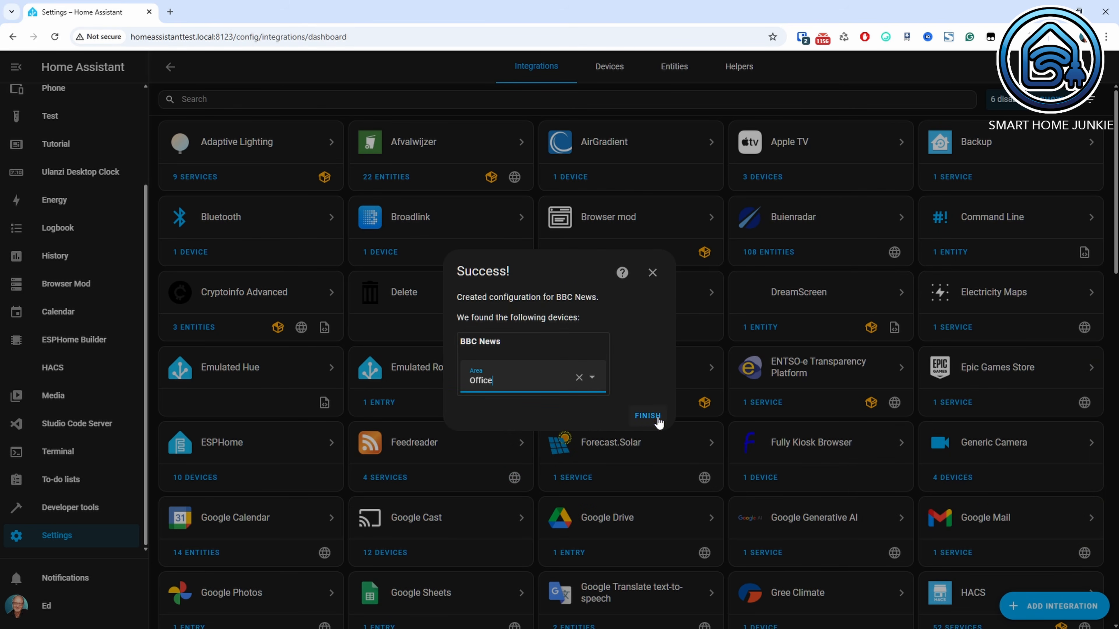
{"action": "left_click", "coordinate": [648, 416]}
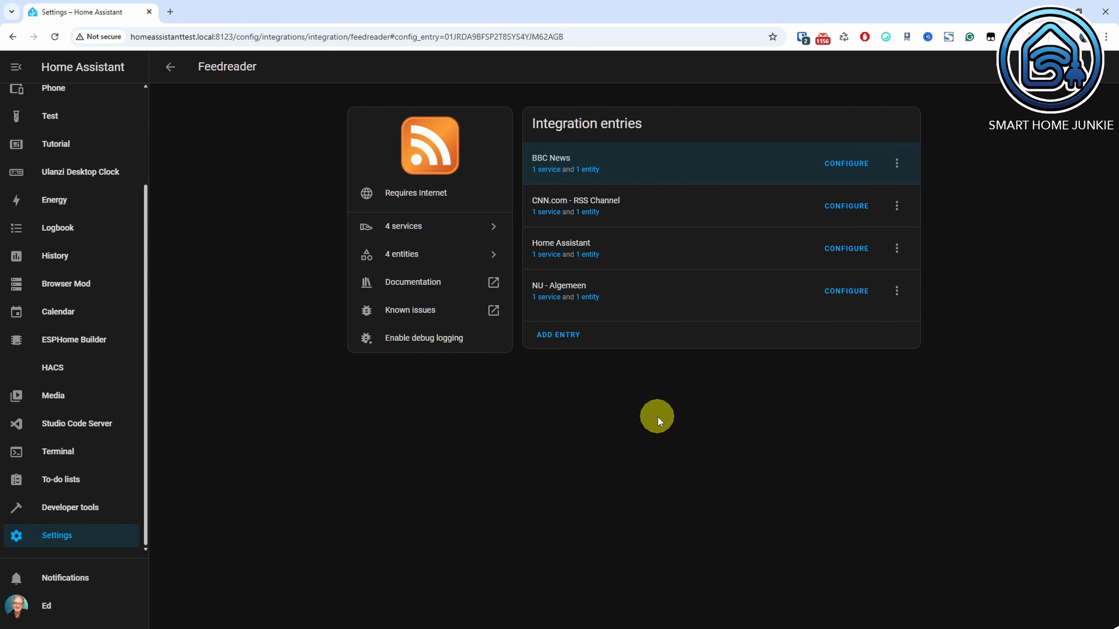
Open the options of the BBC News feed entry and save the maximum feed entries setting.
{"action": "left_click", "coordinate": [843, 164]}
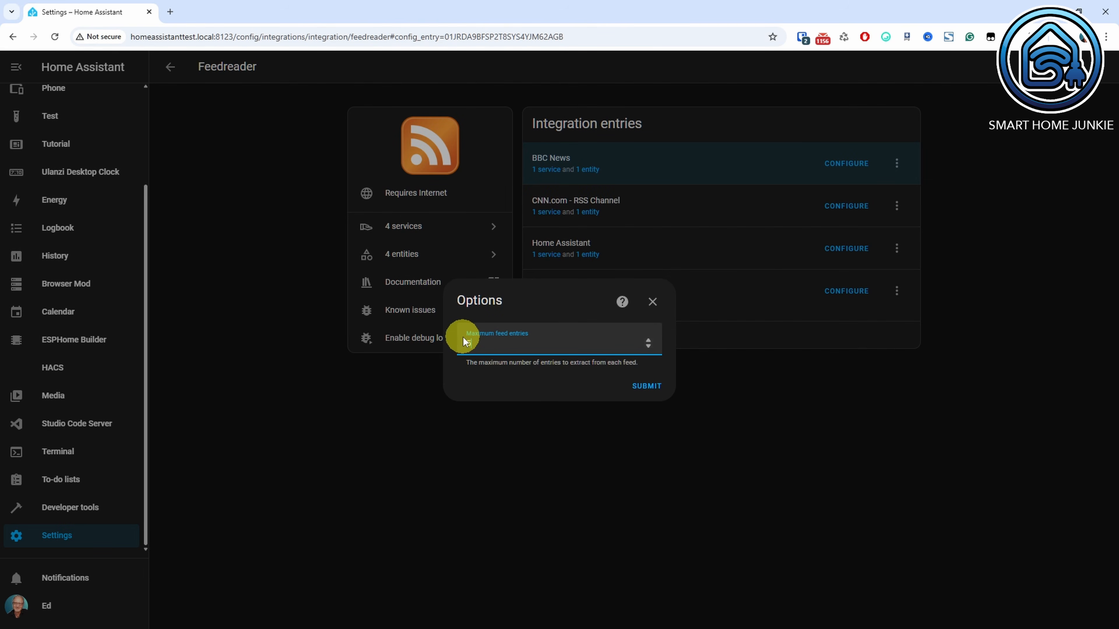
{"action": "left_click", "coordinate": [647, 387]}
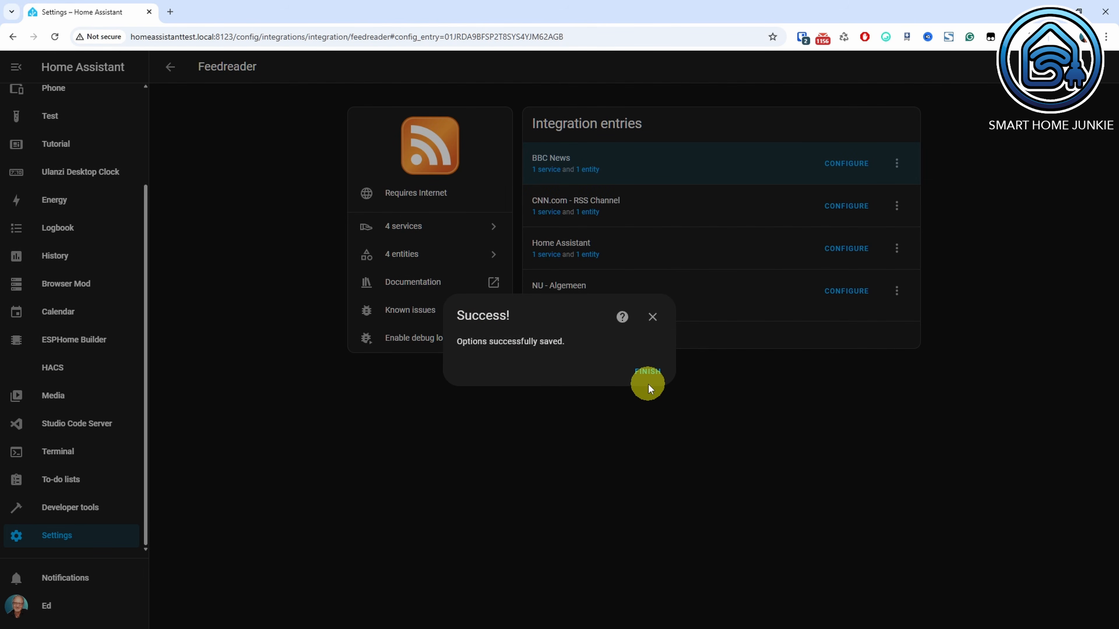
{"action": "left_click", "coordinate": [649, 373]}
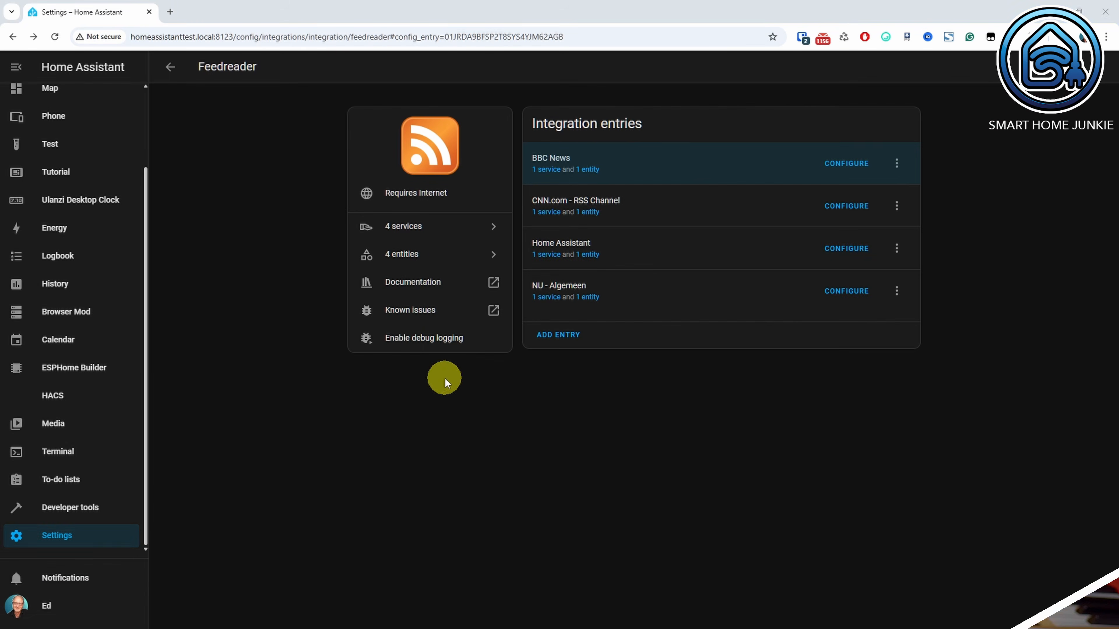
Open the Add-on Store from the settings and search for "studio".
{"action": "left_click", "coordinate": [110, 534]}
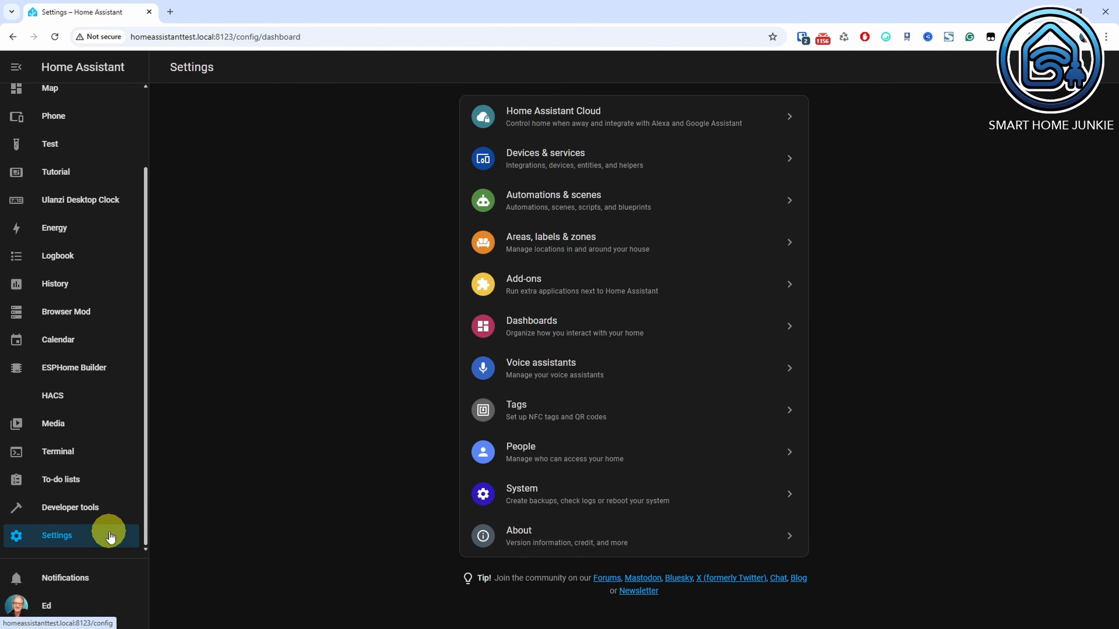
{"action": "left_click", "coordinate": [545, 274]}
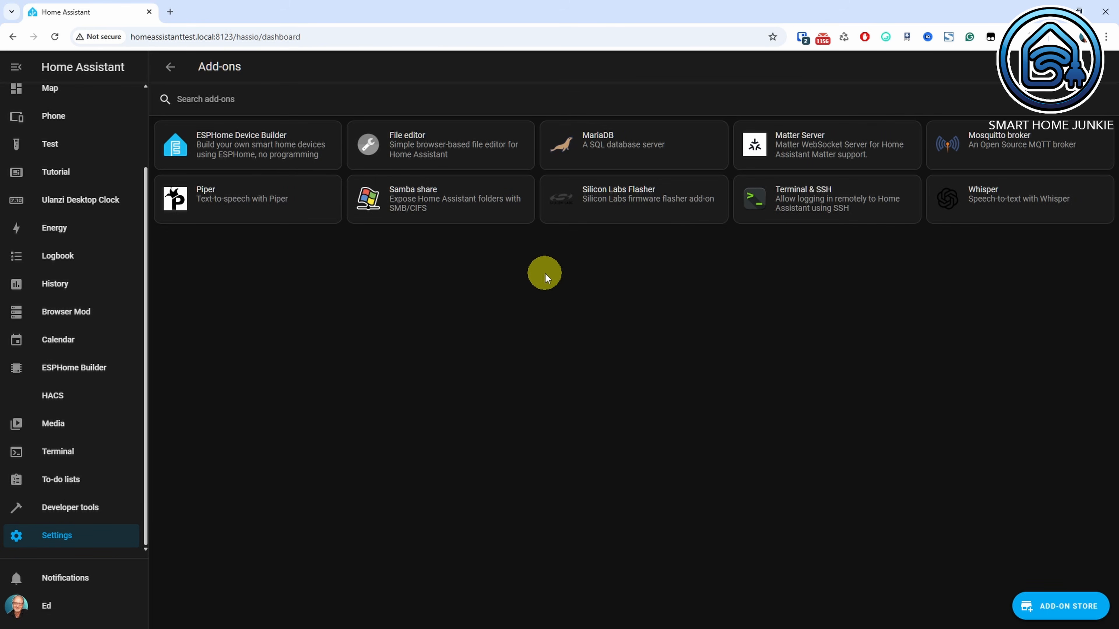
{"action": "left_click", "coordinate": [1063, 607]}
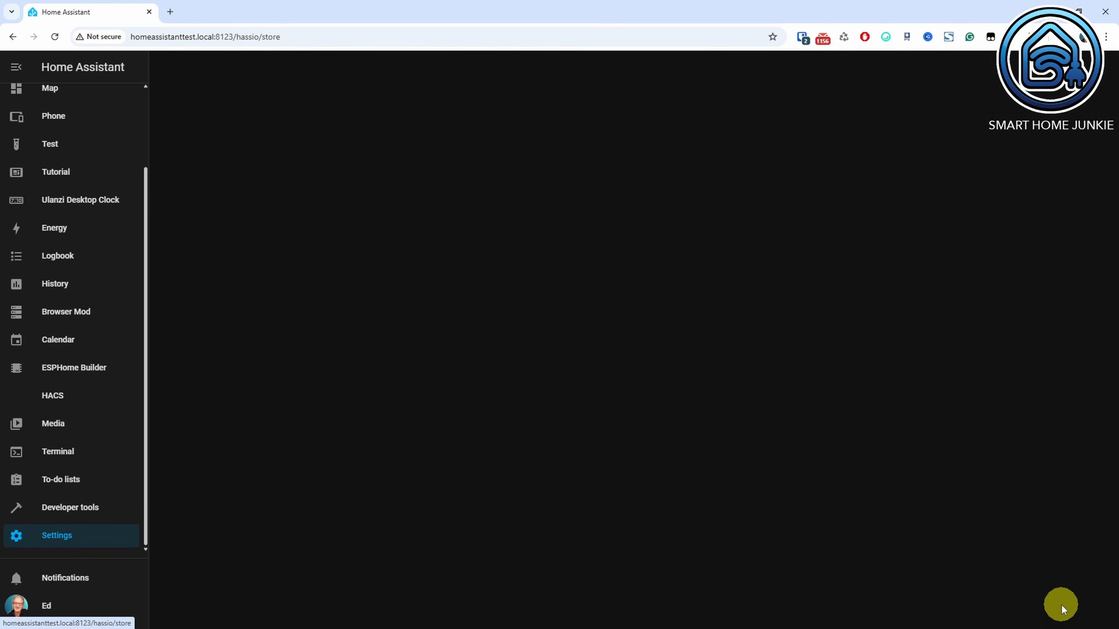
{"action": "left_click", "coordinate": [335, 100]}
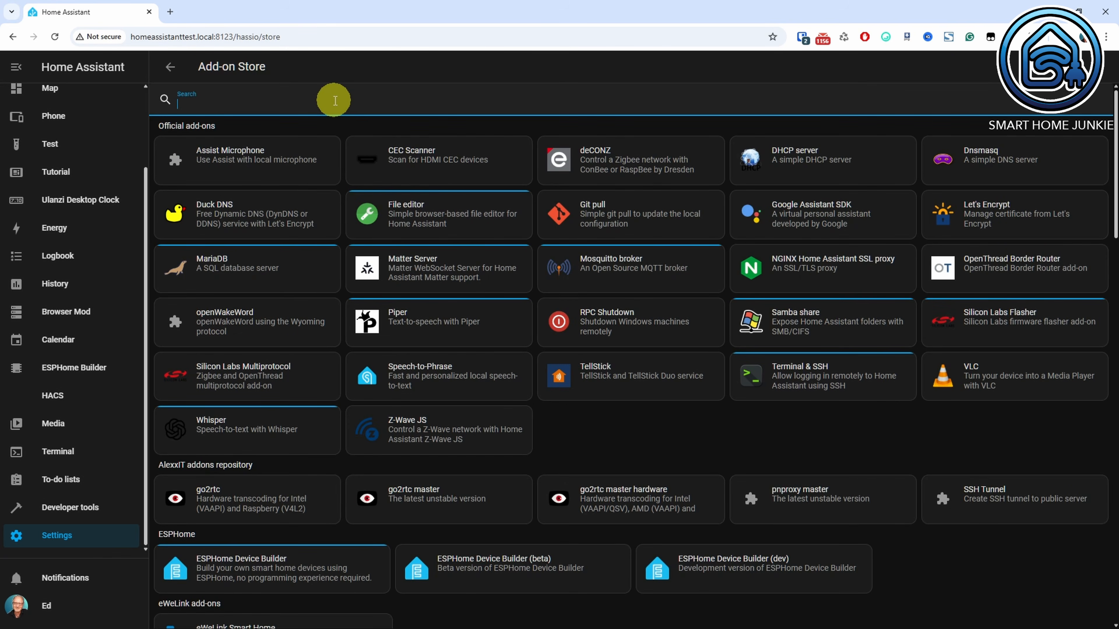
{"action": "type", "text": "studio"}
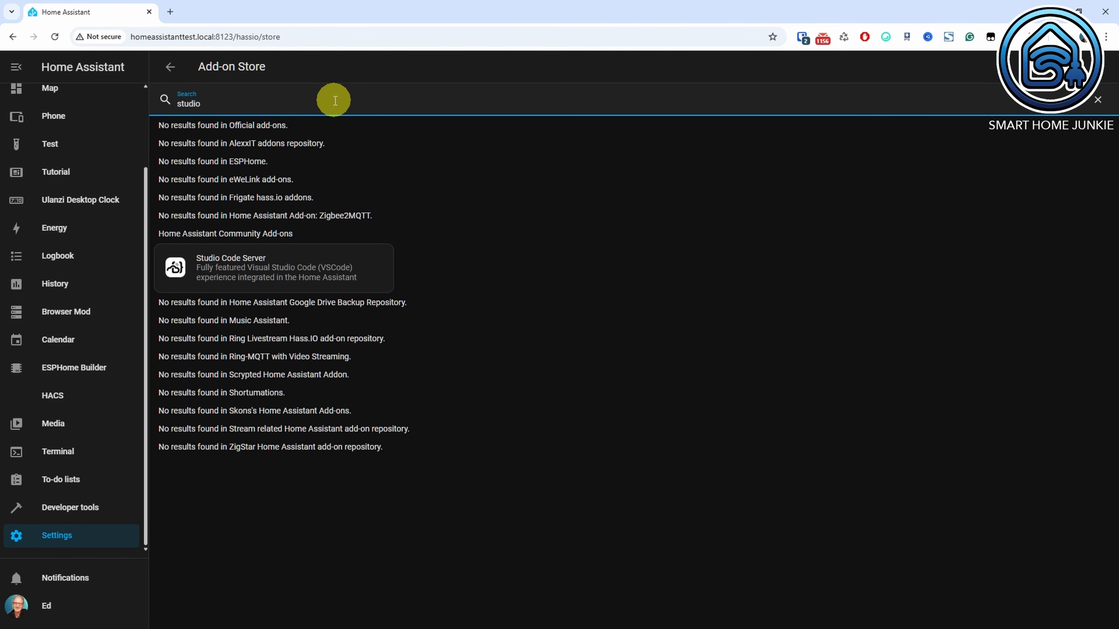
Install the Studio Code Server add-on and enable Watchdog and Show in sidebar for it.
{"action": "left_click", "coordinate": [292, 273]}
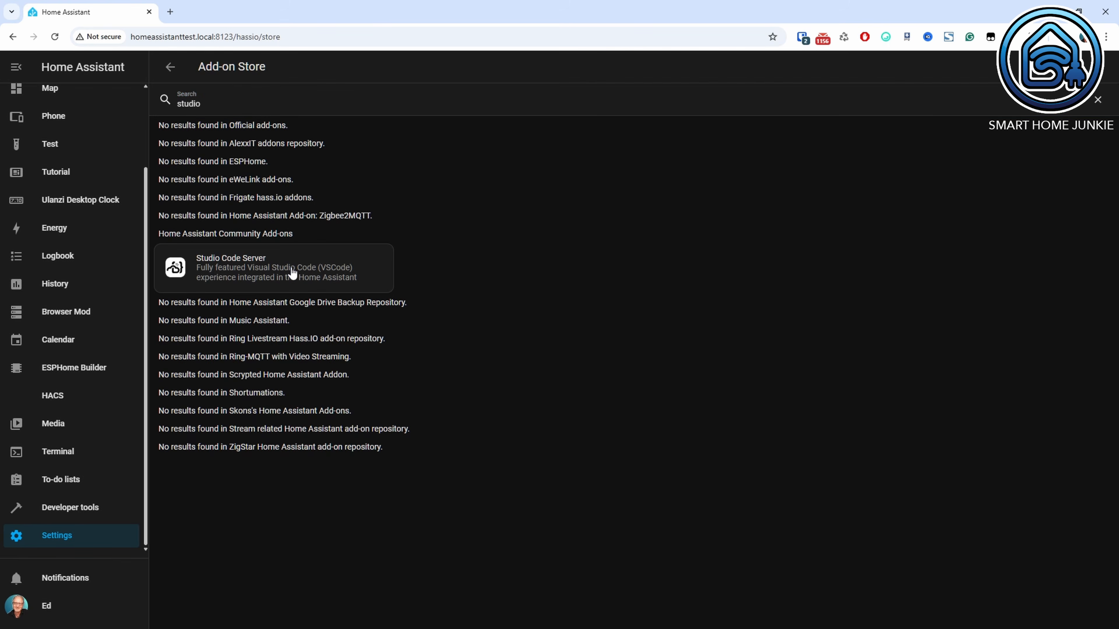
{"action": "left_click", "coordinate": [362, 271]}
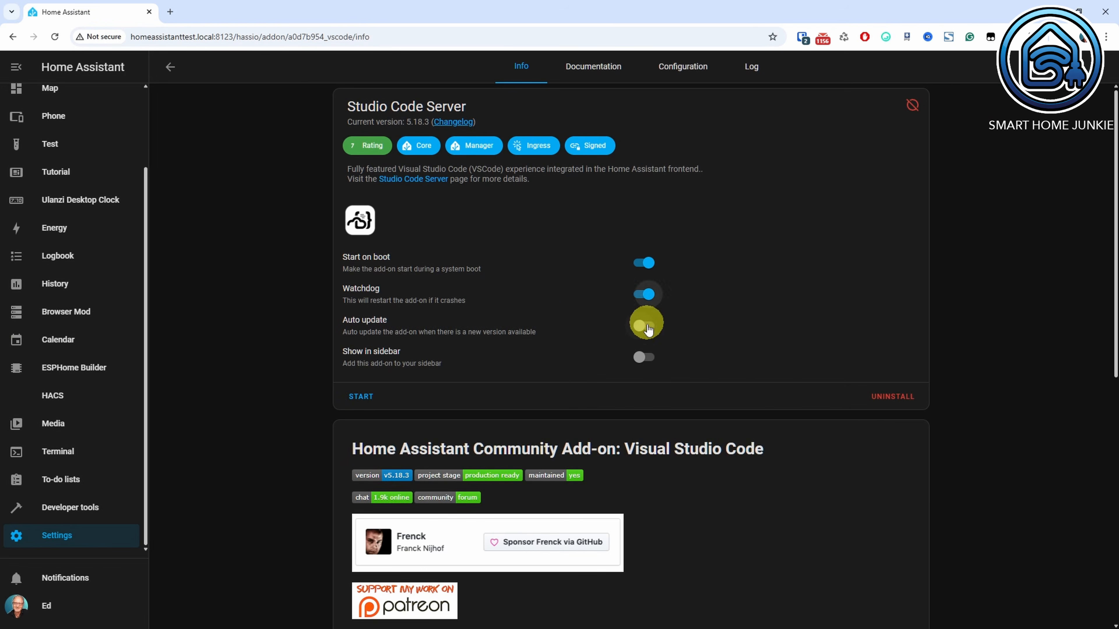
{"action": "left_click", "coordinate": [644, 356]}
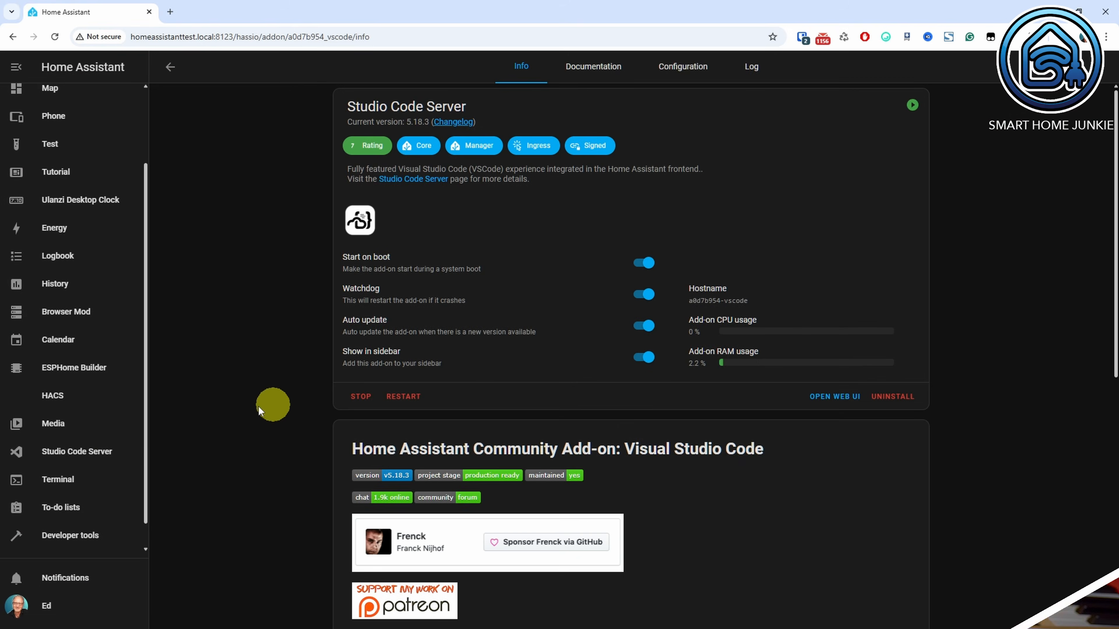
Check the YAML include lines of configuration.yaml in Studio Code Server, and open templates.yaml from the config folder.
{"action": "left_click", "coordinate": [79, 452]}
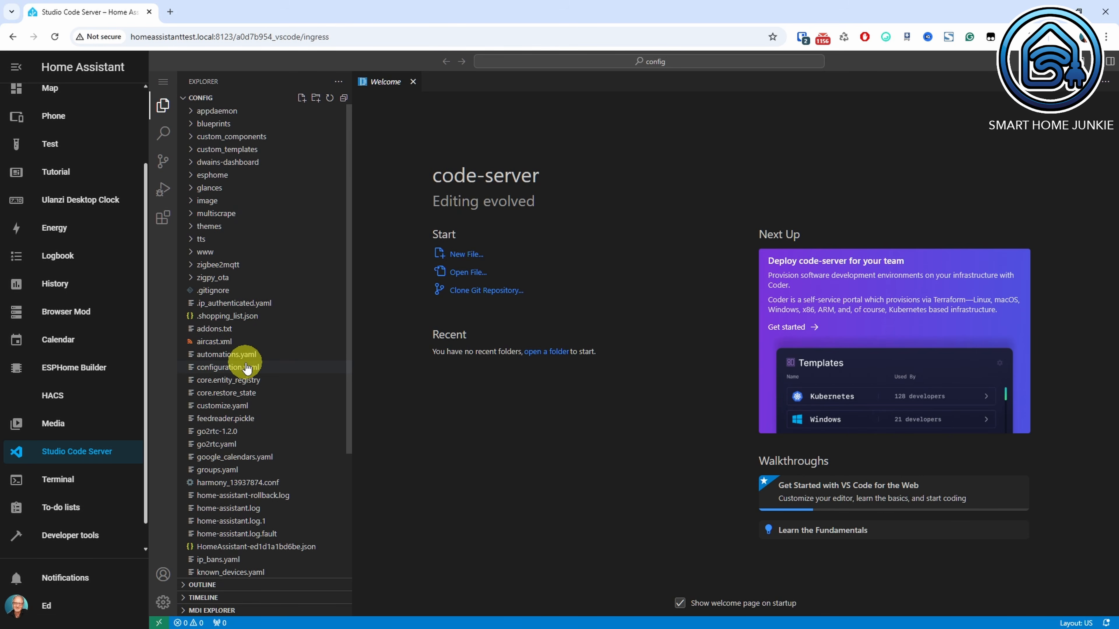
{"action": "left_click", "coordinate": [247, 373]}
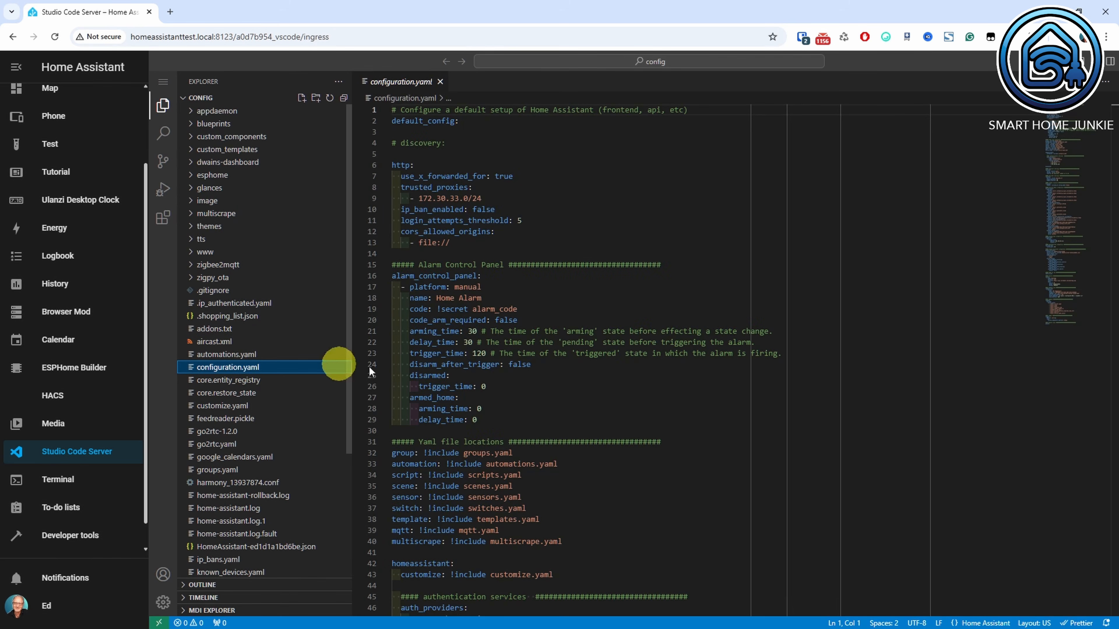
{"action": "scroll", "coordinate": [624, 408], "scroll_direction": "down", "scroll_amount": 2}
{"action": "scroll", "coordinate": [627, 410], "scroll_direction": "down", "scroll_amount": 3}
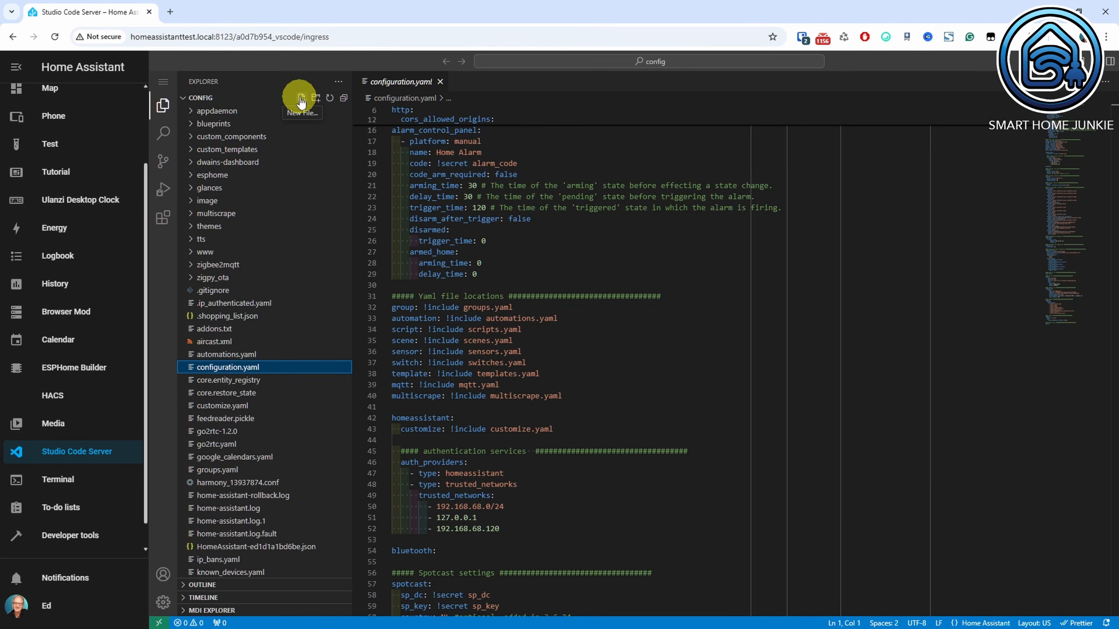
{"action": "scroll", "coordinate": [300, 193], "scroll_direction": "down", "scroll_amount": 5}
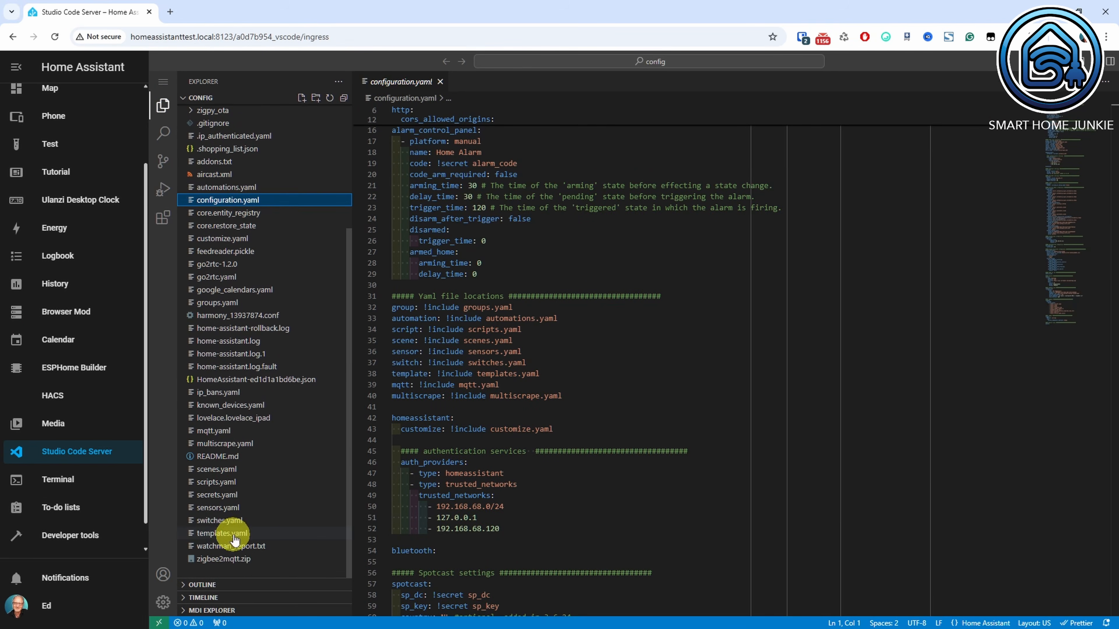
{"action": "left_click", "coordinate": [236, 539]}
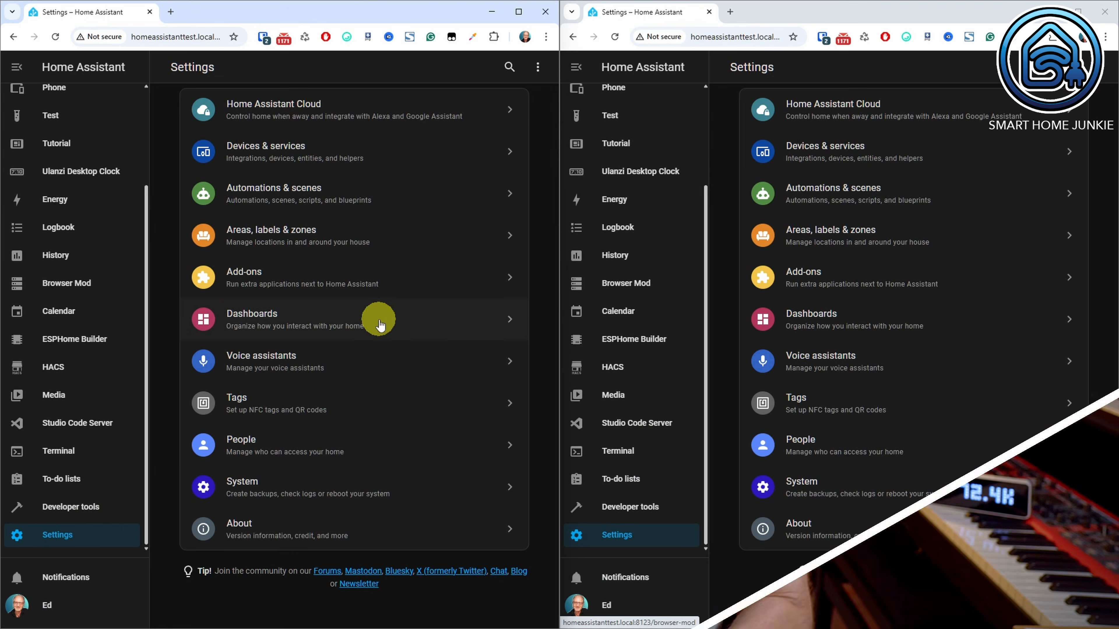
Start listening to the "feedreader" event in the Developer tools.
{"action": "left_click", "coordinate": [83, 511]}
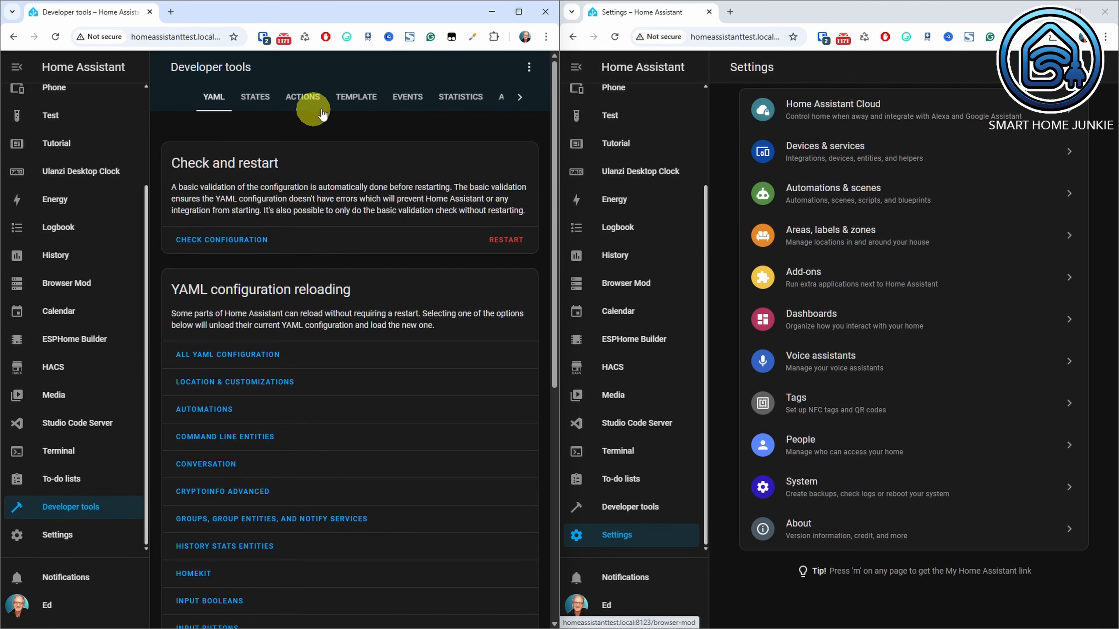
{"action": "left_click", "coordinate": [405, 105]}
{"action": "left_click", "coordinate": [292, 354]}
{"action": "type", "text": "feedreader"}
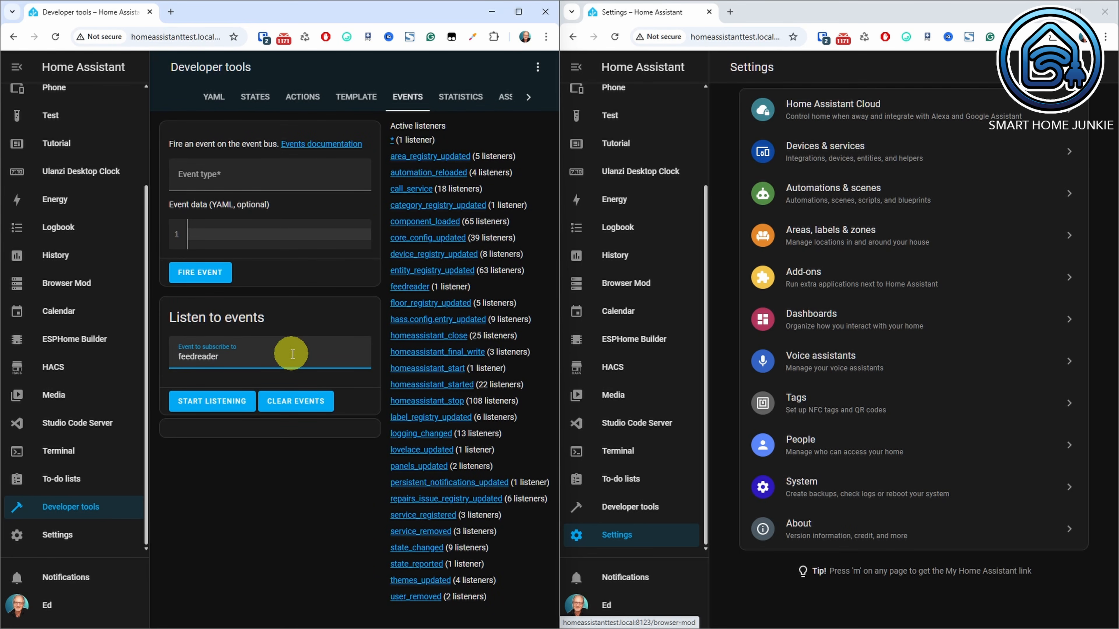
{"action": "left_click", "coordinate": [223, 403]}
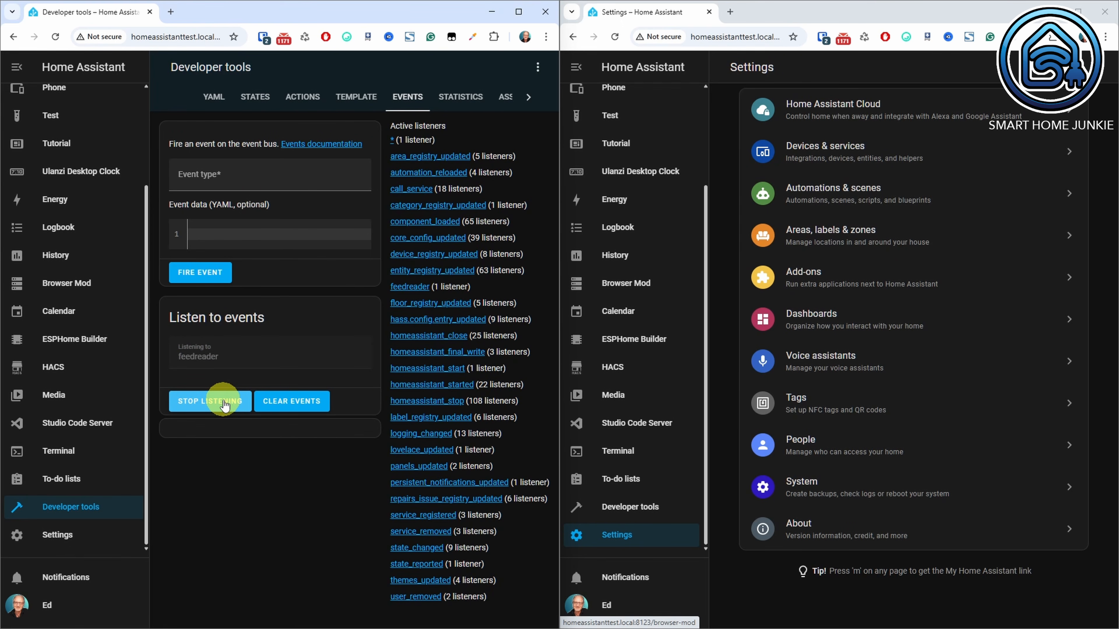
In the second browser window, open the Feedreader integration and reload its BBC News entry.
{"action": "left_click", "coordinate": [656, 537]}
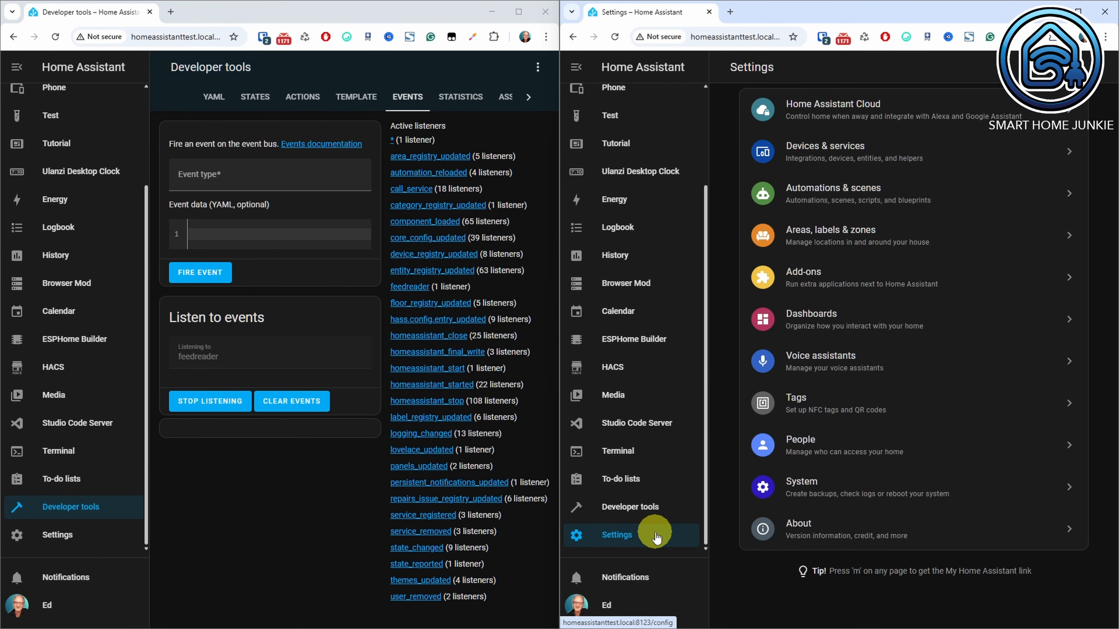
{"action": "left_click", "coordinate": [864, 152]}
{"action": "scroll", "coordinate": [869, 151], "scroll_direction": "down", "scroll_amount": 9}
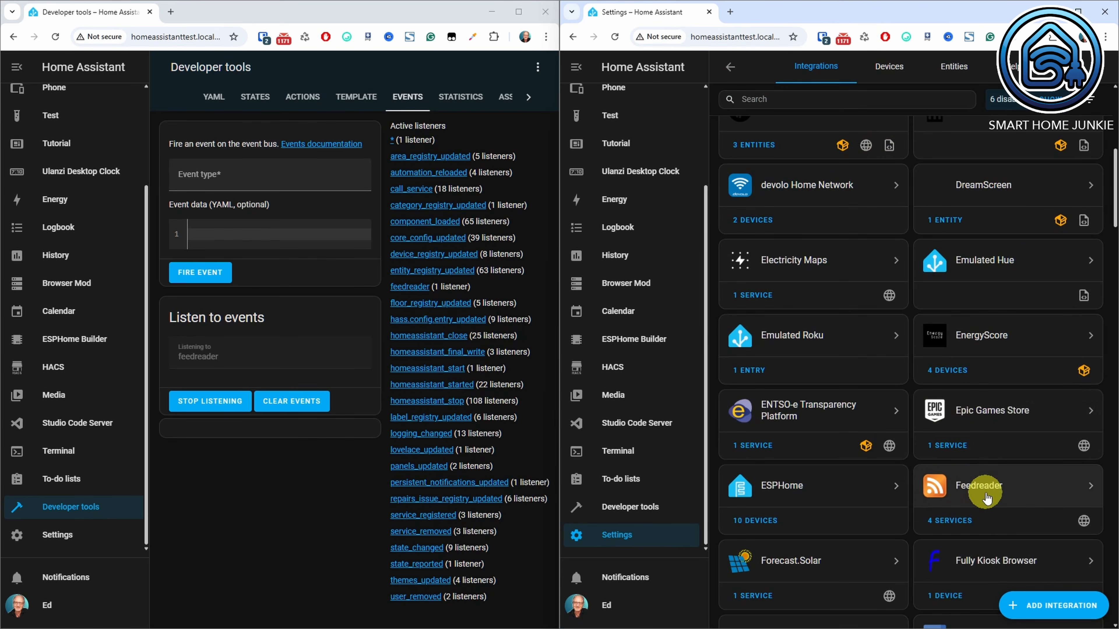
{"action": "left_click", "coordinate": [986, 497]}
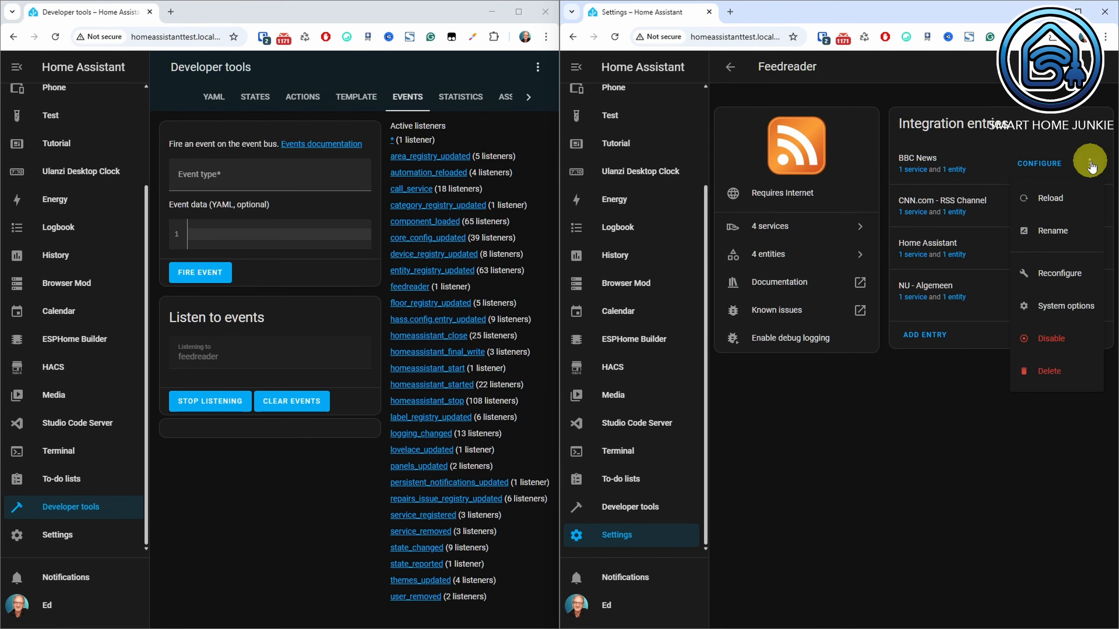
{"action": "left_click", "coordinate": [1048, 203]}
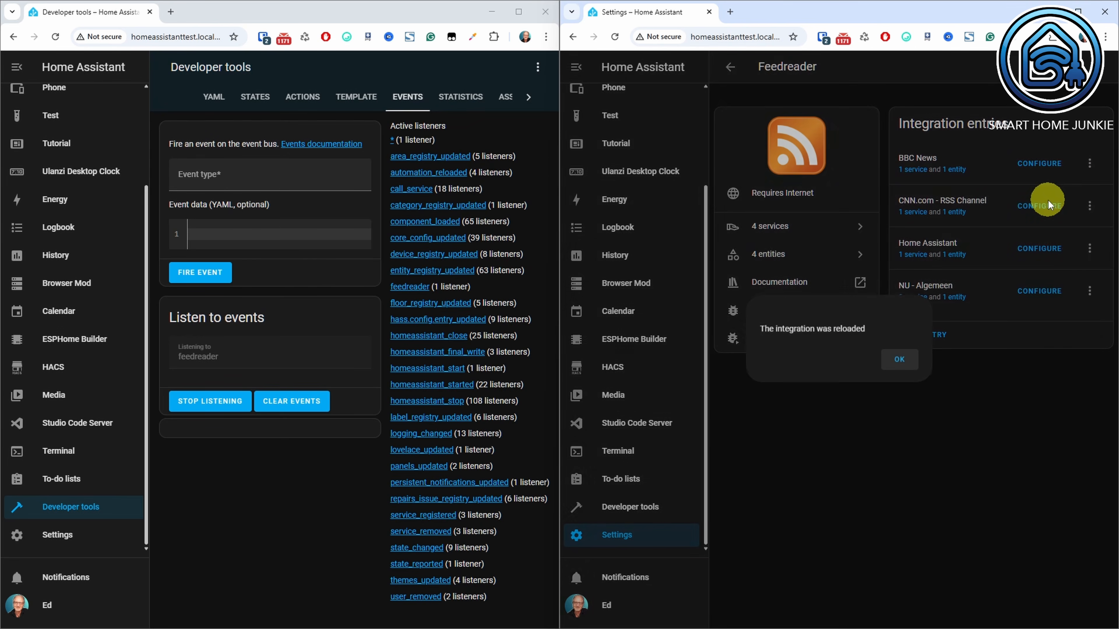
{"action": "left_click", "coordinate": [896, 364]}
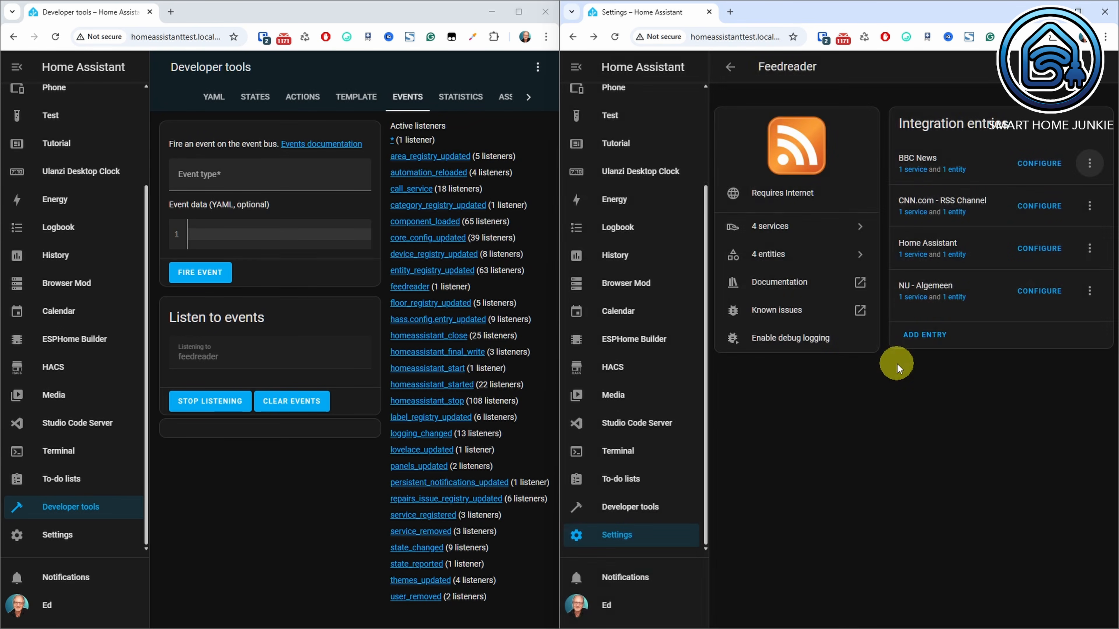
Reload the CNN.com - RSS Channel entry of the Feedreader integration.
{"action": "left_click", "coordinate": [1090, 206]}
{"action": "left_click", "coordinate": [1060, 244]}
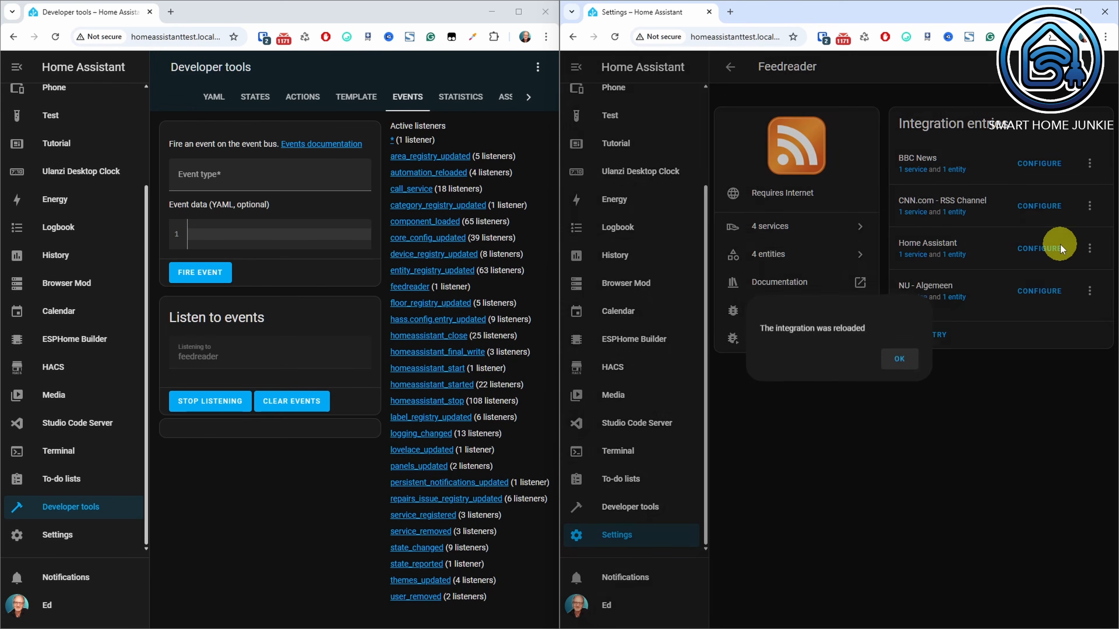
{"action": "left_click", "coordinate": [910, 350]}
{"action": "left_click", "coordinate": [900, 362]}
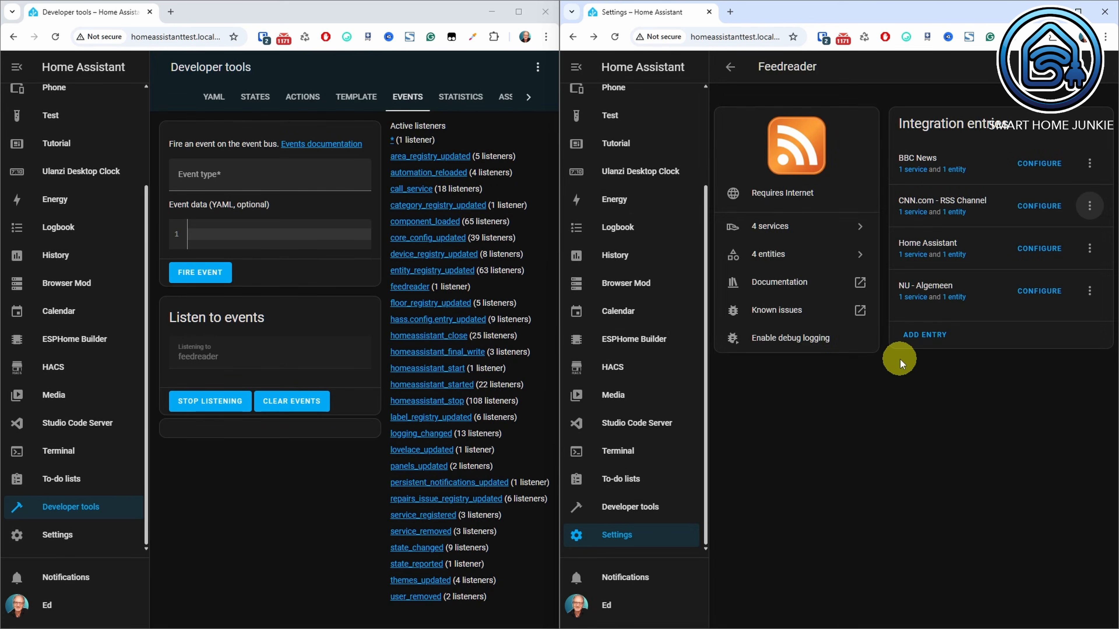
Reload the Home Assistant entry of the Feedreader integration and look through the captured feedreader event data.
{"action": "left_click", "coordinate": [1089, 249]}
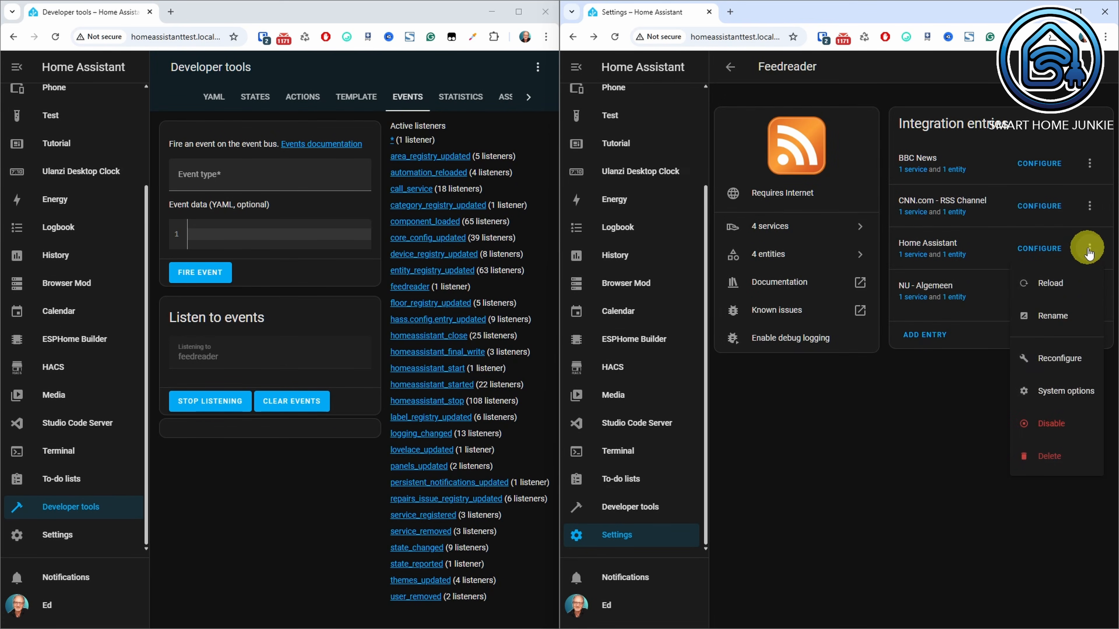
{"action": "left_click", "coordinate": [1043, 285]}
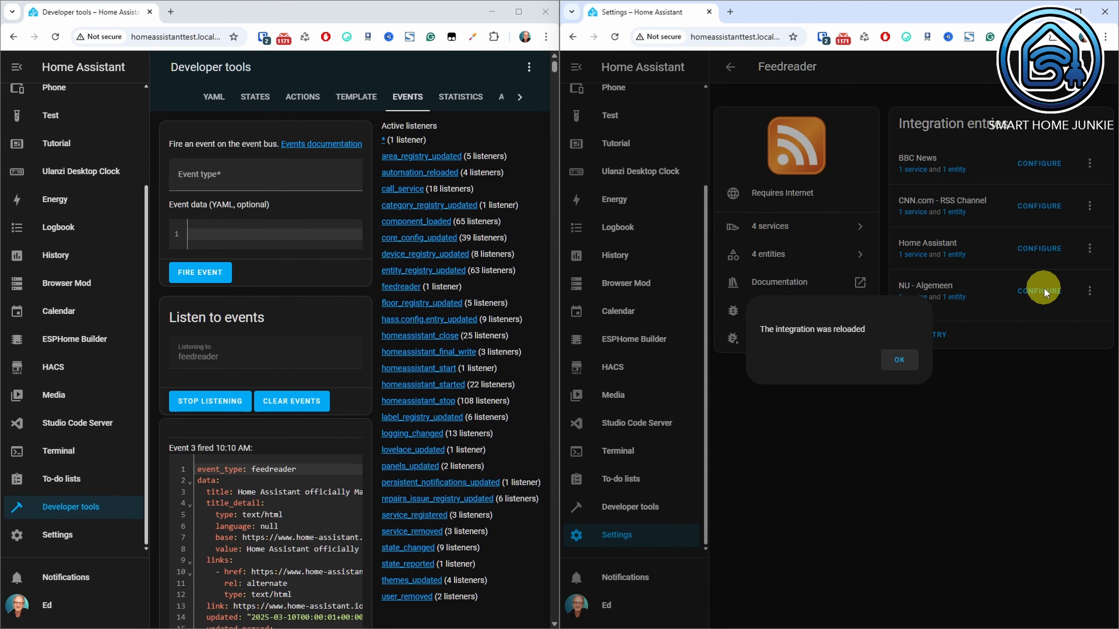
{"action": "left_click", "coordinate": [892, 364]}
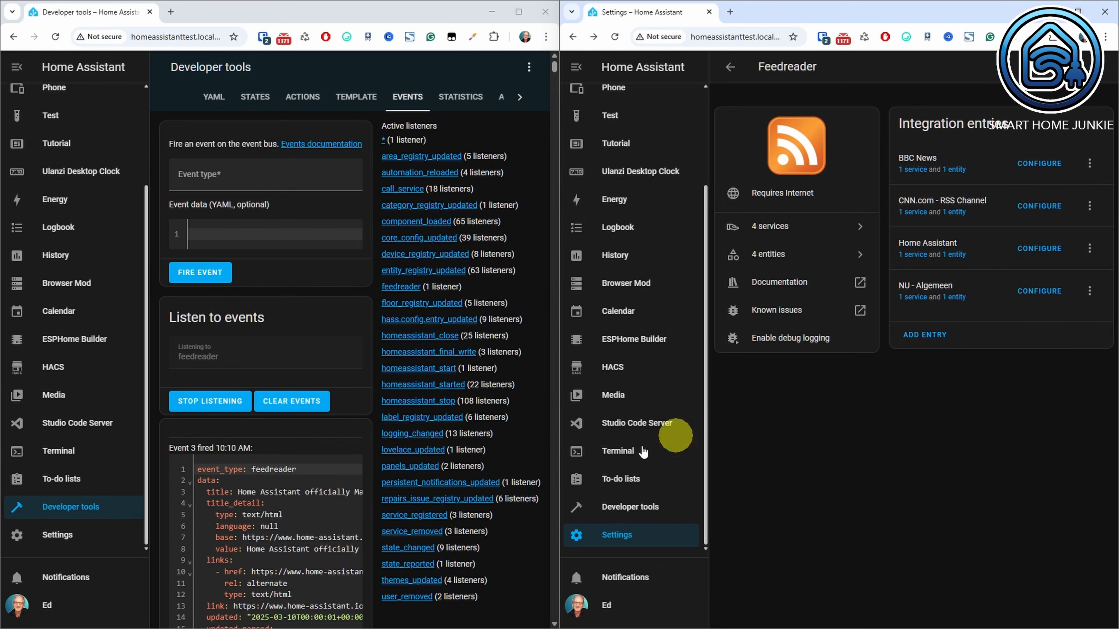
{"action": "scroll", "coordinate": [328, 512], "scroll_direction": "down", "scroll_amount": 1}
{"action": "scroll", "coordinate": [328, 512], "scroll_direction": "down", "scroll_amount": 5}
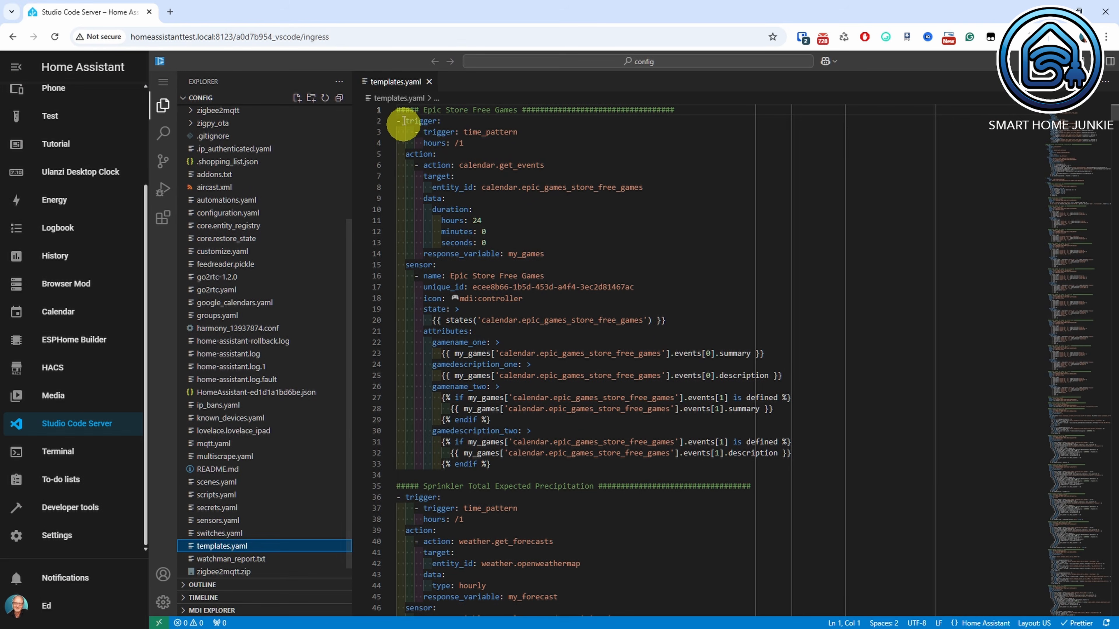
Insert the RSS Feed Items template sensor code, triggered by the feedreader event, above the Epic Store Free Games block in templates.yaml.
{"action": "left_click", "coordinate": [398, 111]}
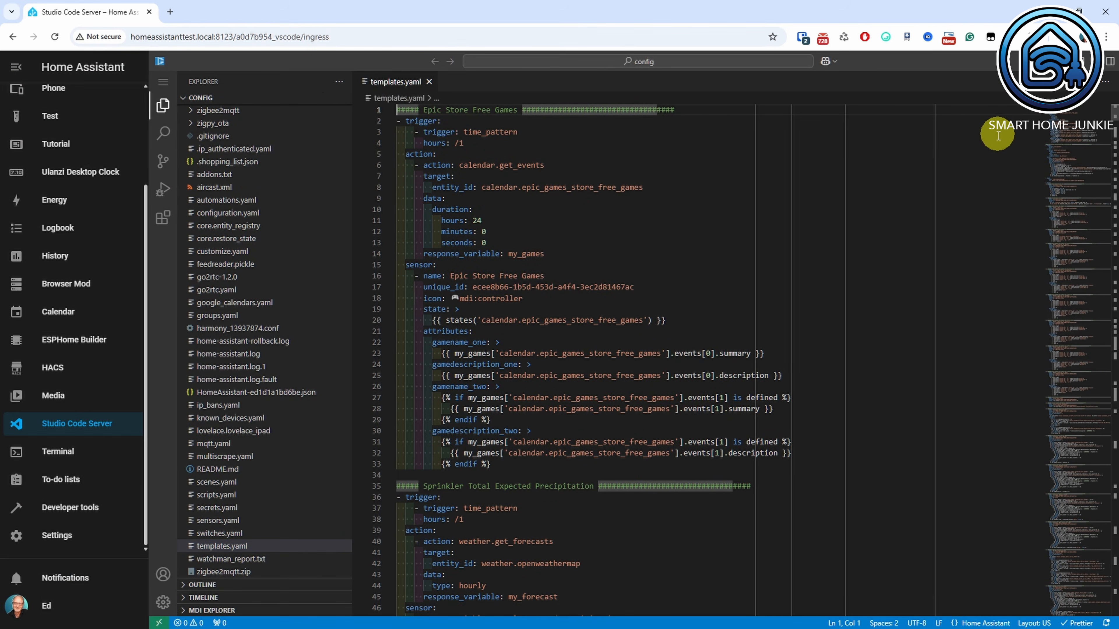
{"action": "key", "text": "Return"}
{"action": "key", "text": "Return"}
{"action": "key", "text": "Up"}
{"action": "key", "text": "Up"}
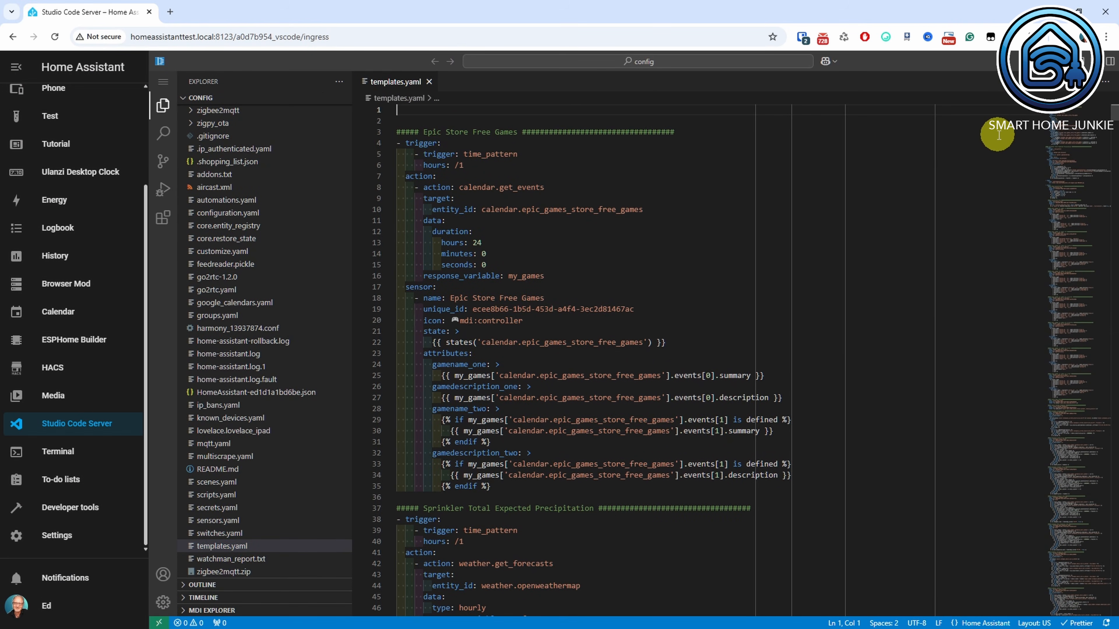
{"action": "key", "text": "ctrl+v"}
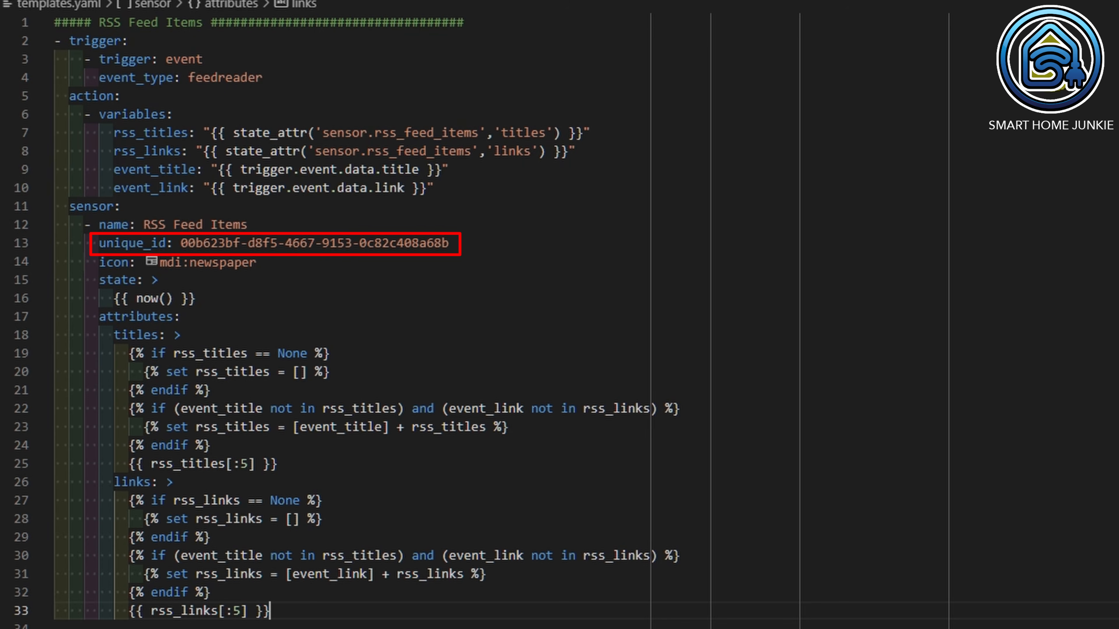
Generate a UUID for the unique_id of the RSS Feed Items sensor and save templates.yaml.
{"action": "right_click", "coordinate": [457, 244]}
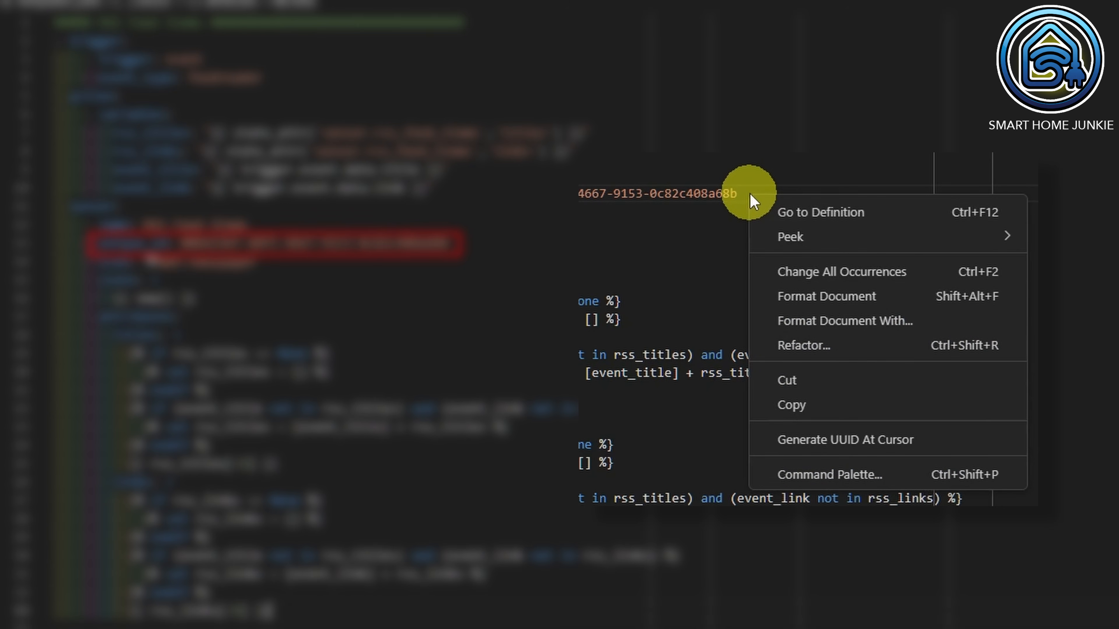
{"action": "left_click", "coordinate": [997, 452]}
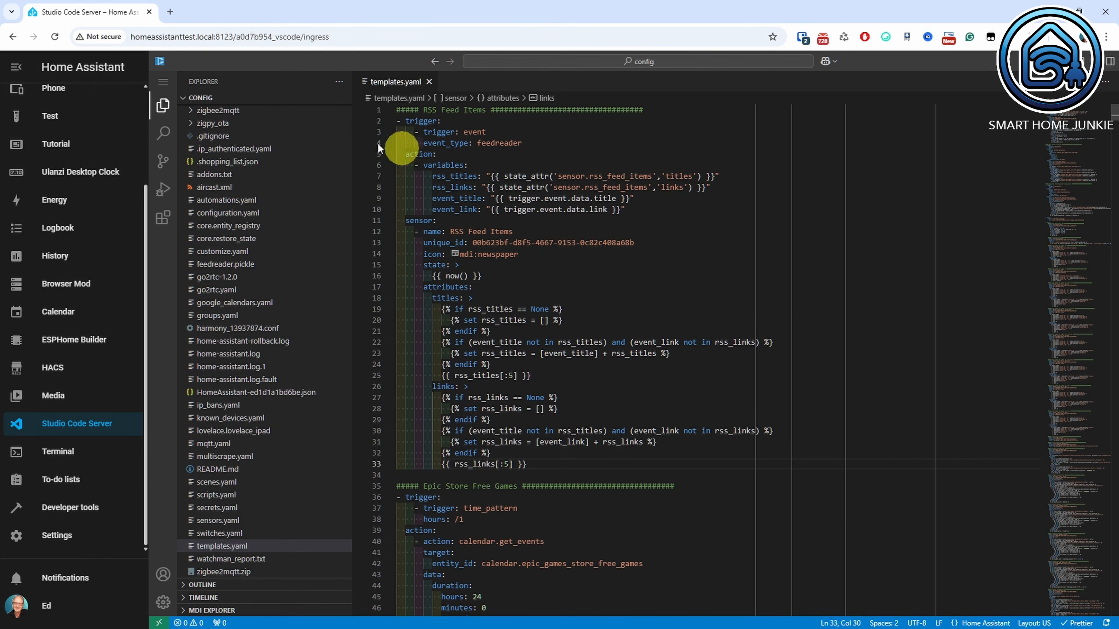
{"action": "left_click", "coordinate": [164, 82]}
{"action": "mouse_move", "coordinate": [205, 86]}
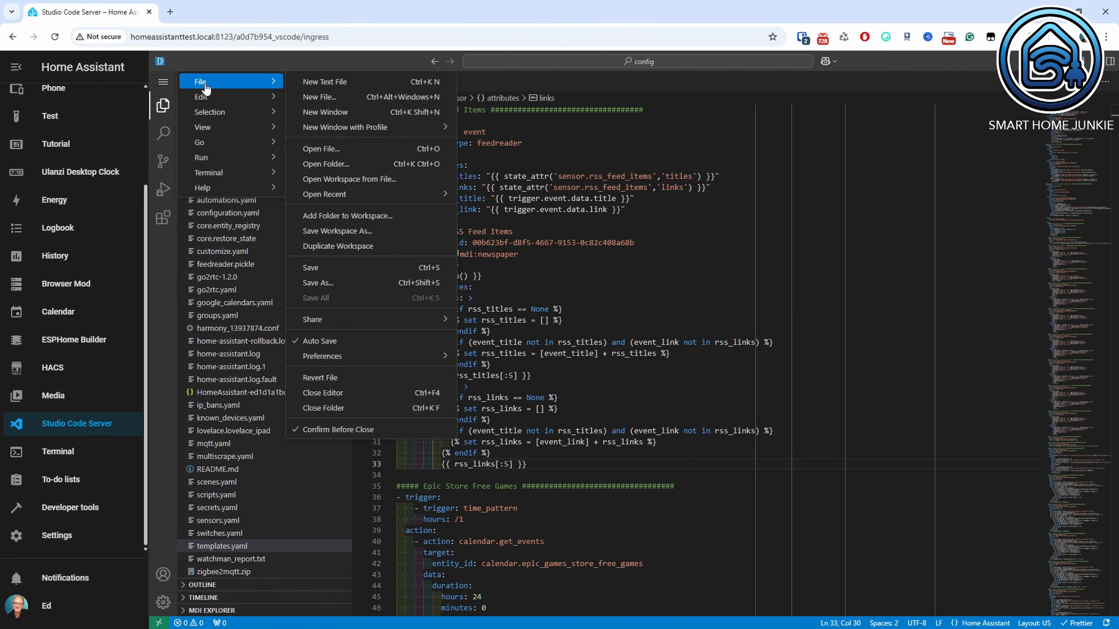
{"action": "left_click", "coordinate": [317, 267]}
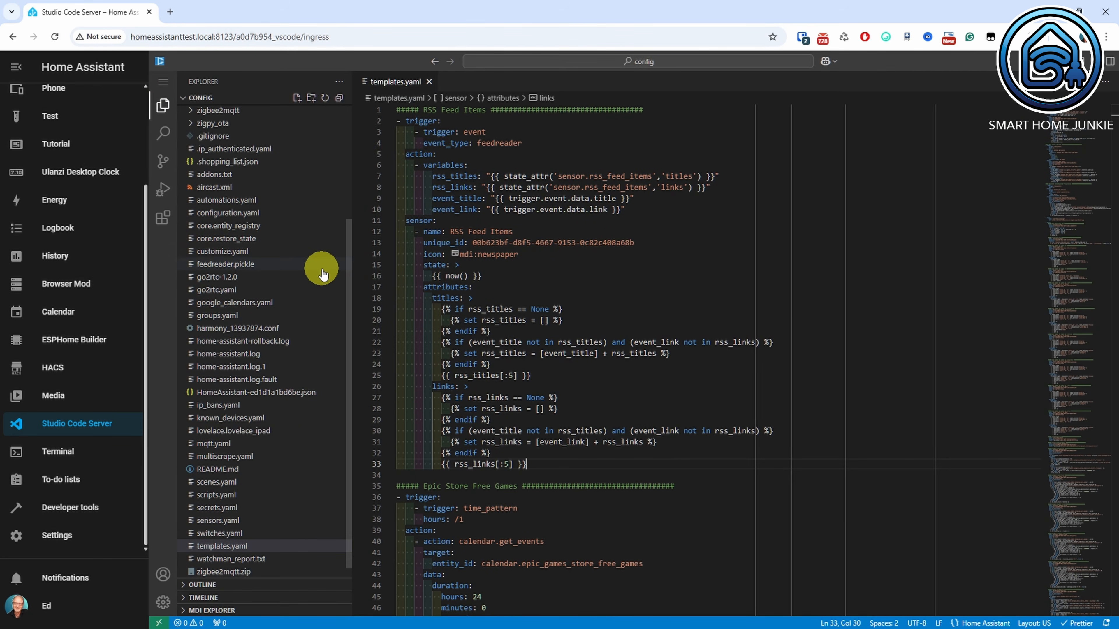
Reload the template entities from the YAML configuration in the Developer tools.
{"action": "left_click", "coordinate": [86, 509]}
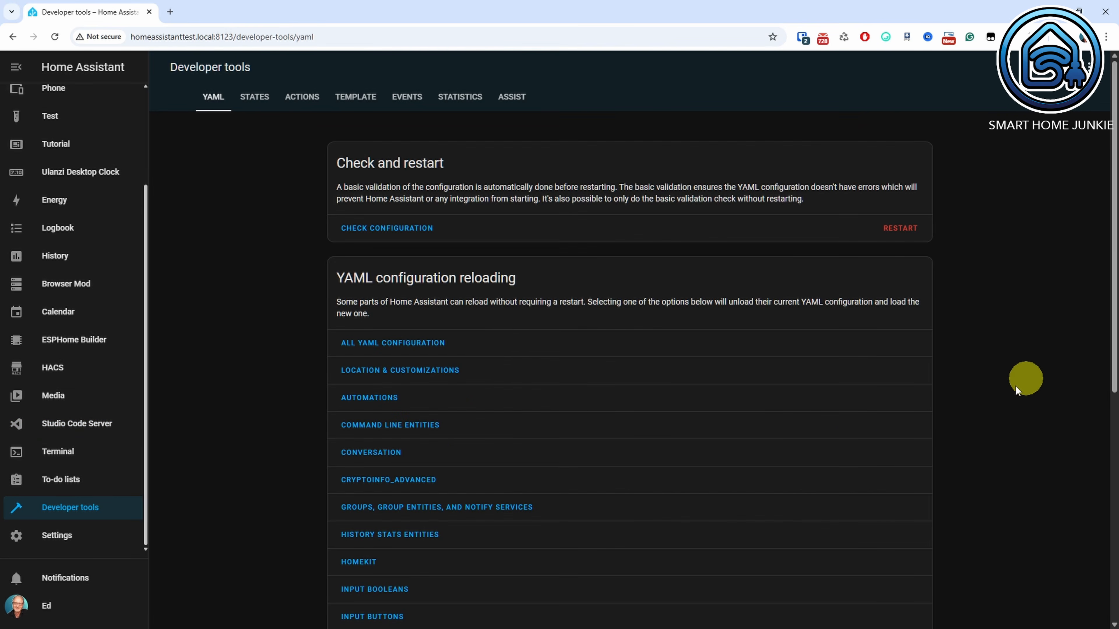
{"action": "scroll", "coordinate": [1012, 388], "scroll_direction": "down", "scroll_amount": 10}
{"action": "left_click", "coordinate": [397, 552]}
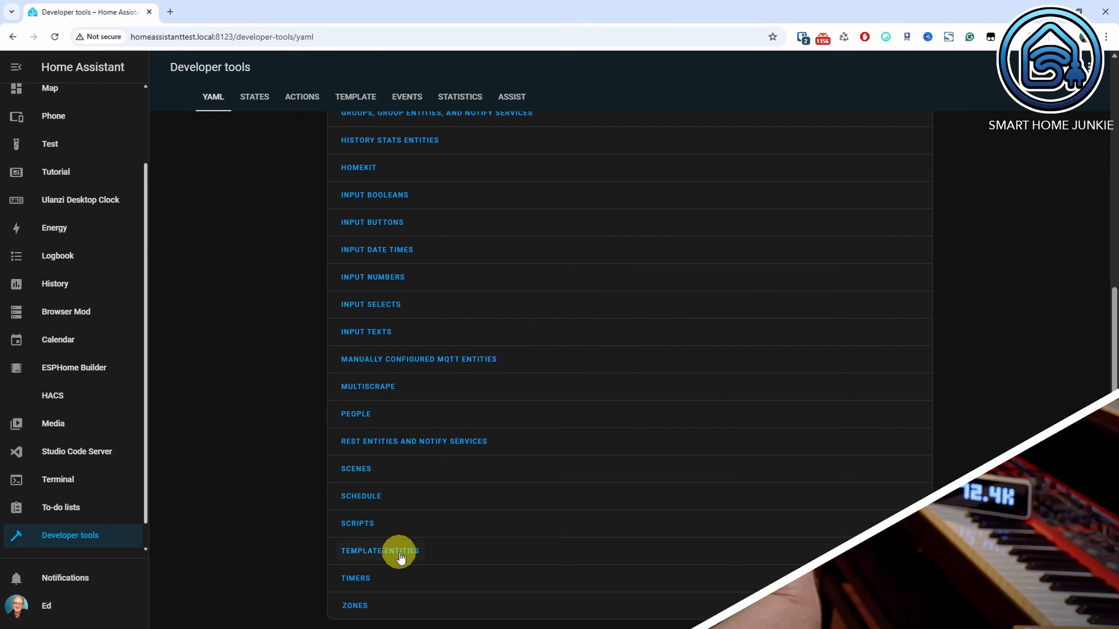
Filter the current entity states by "rss feed" and open the details of sensor.rss_feed_items.
{"action": "left_click", "coordinate": [255, 97]}
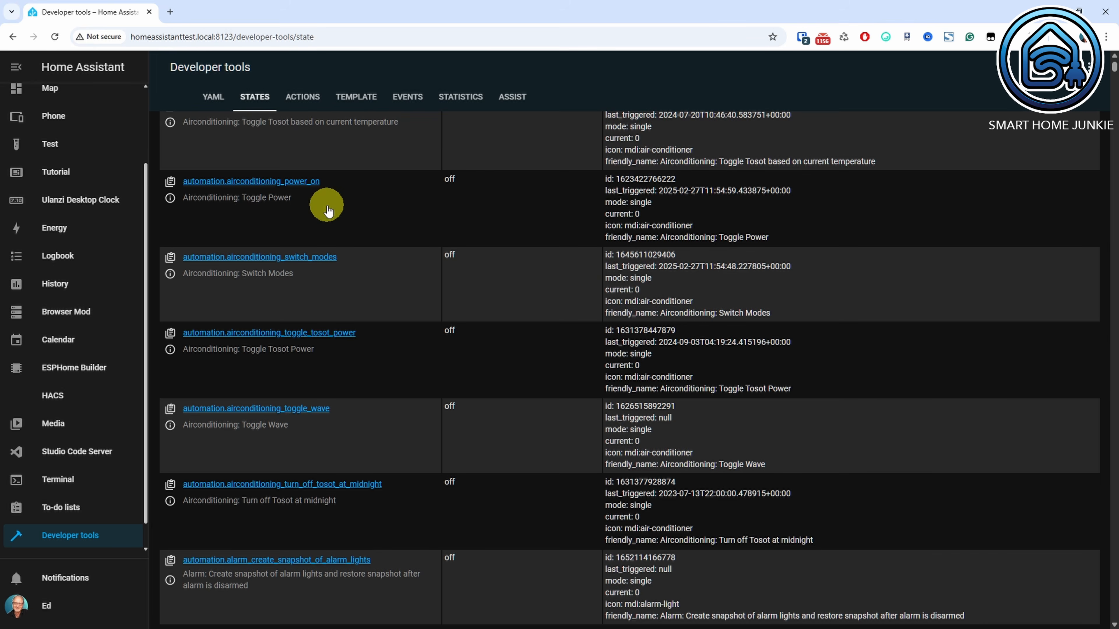
{"action": "scroll", "coordinate": [327, 207], "scroll_direction": "up", "scroll_amount": 8}
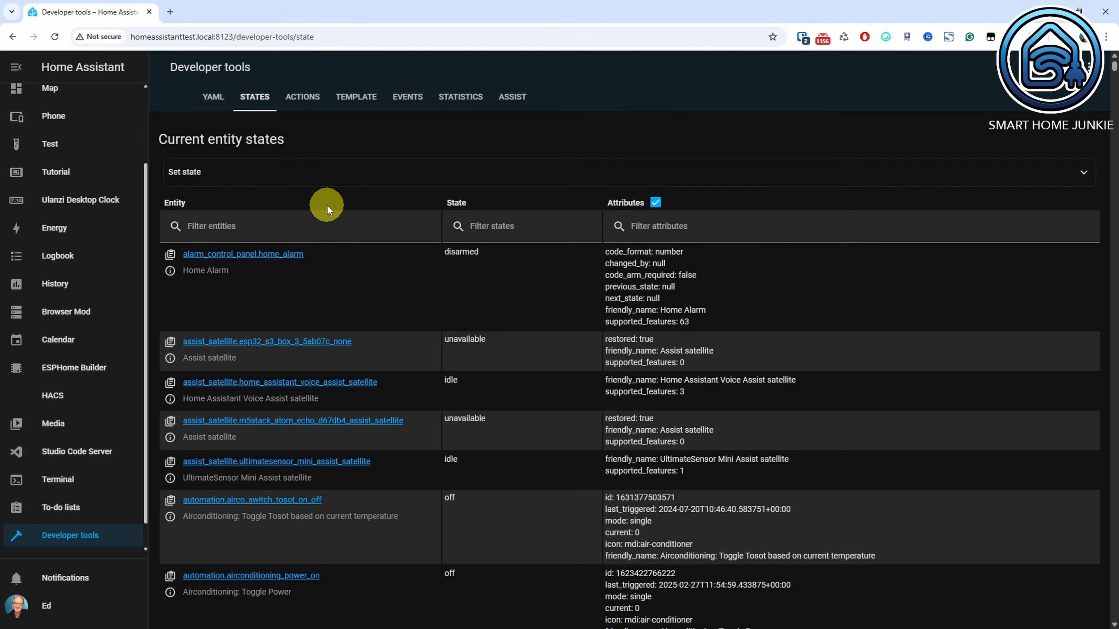
{"action": "left_click", "coordinate": [321, 226]}
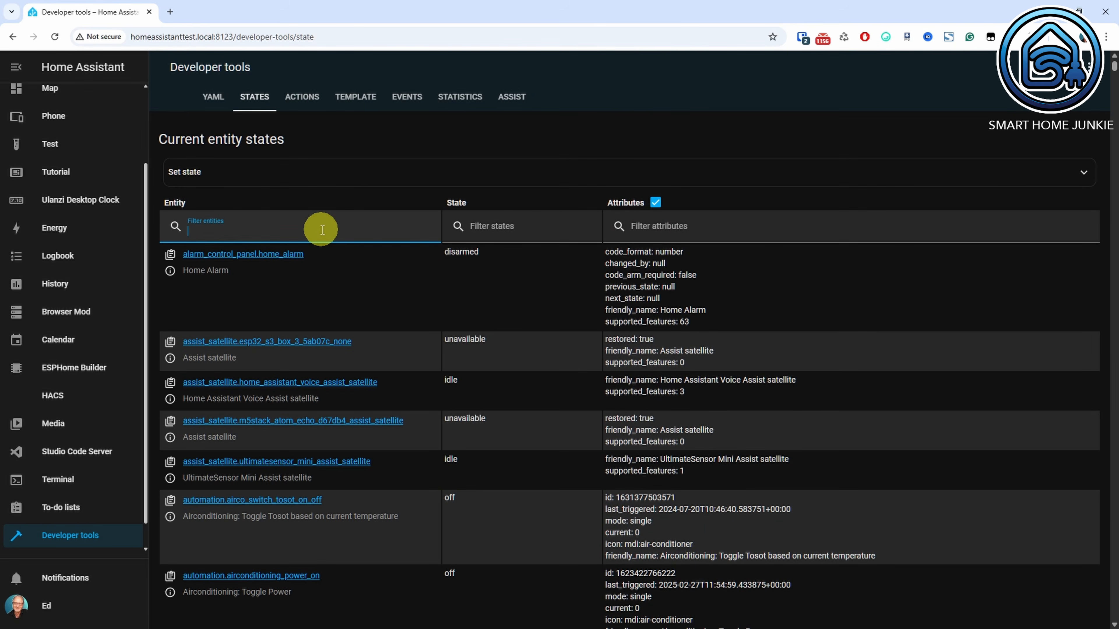
{"action": "type", "text": "rss feed"}
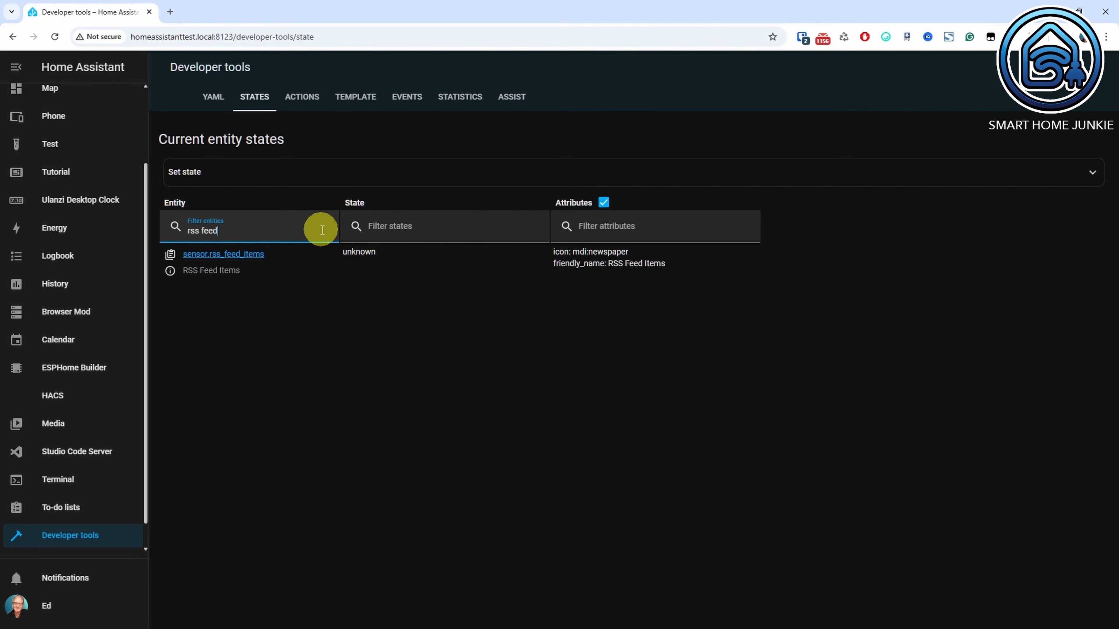
{"action": "left_click", "coordinate": [248, 254]}
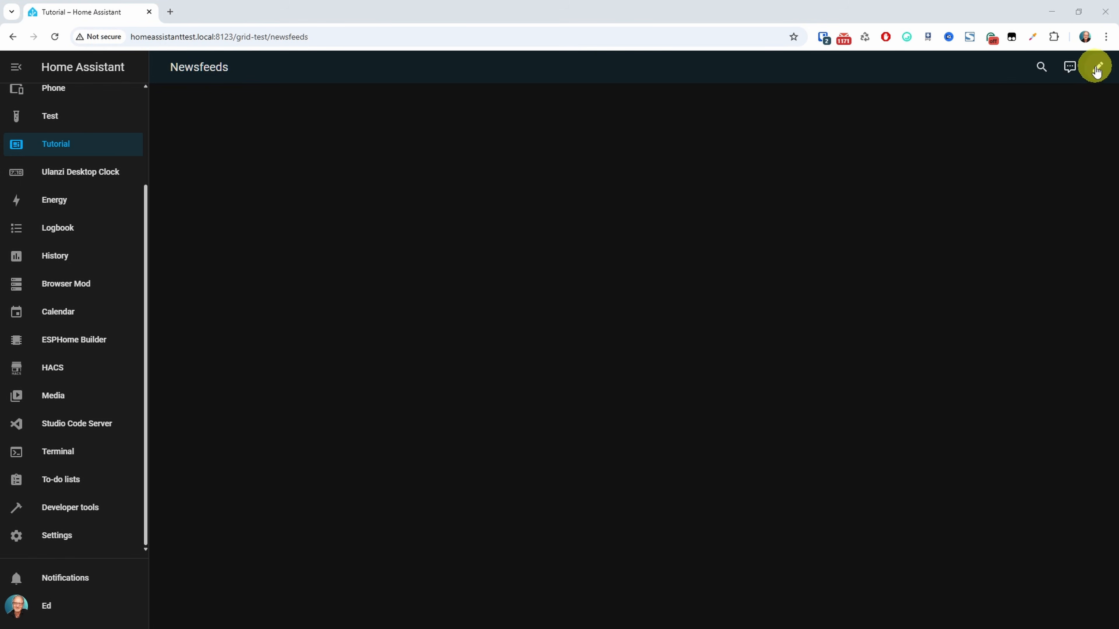
Start editing the Newsfeeds view of the Tutorial dashboard and add a section, deleting its "New section" heading.
{"action": "left_click", "coordinate": [1096, 68]}
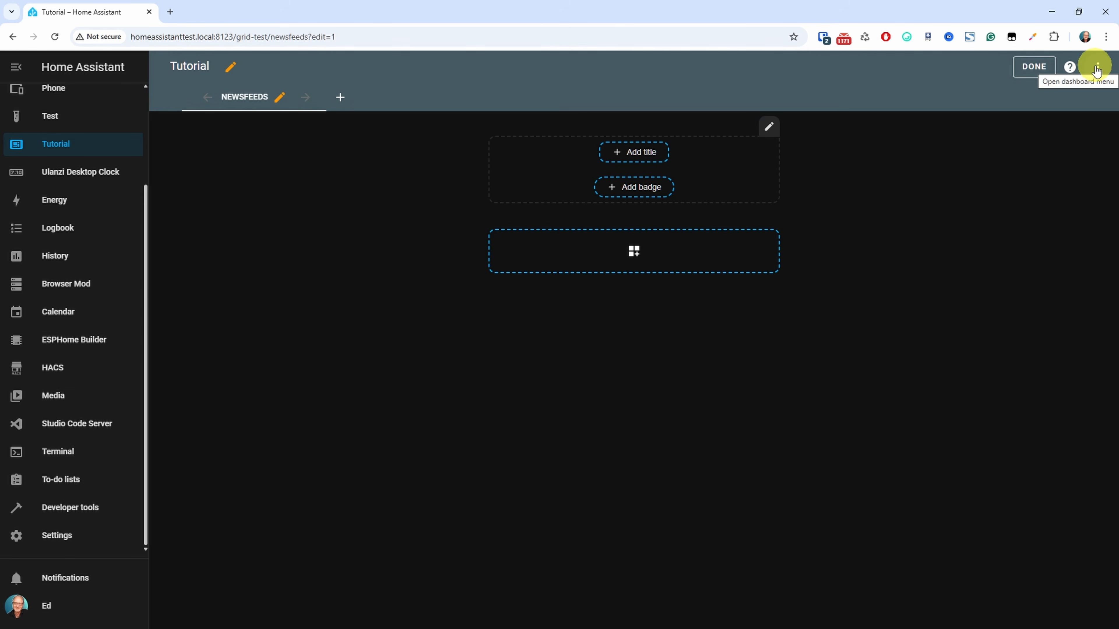
{"action": "left_click", "coordinate": [634, 251]}
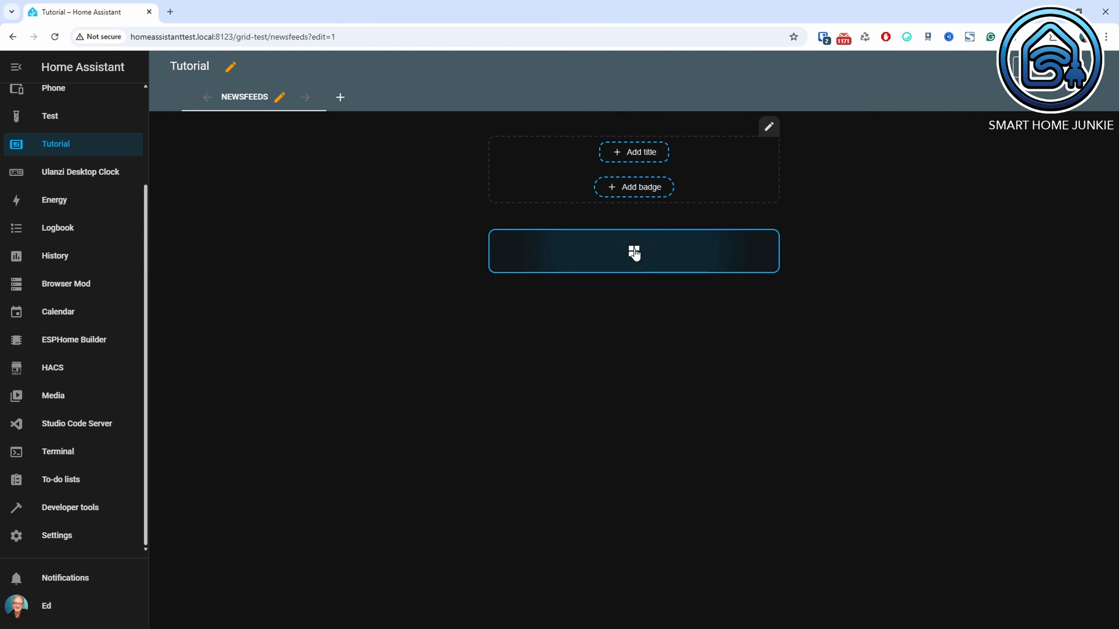
{"action": "left_click", "coordinate": [768, 240]}
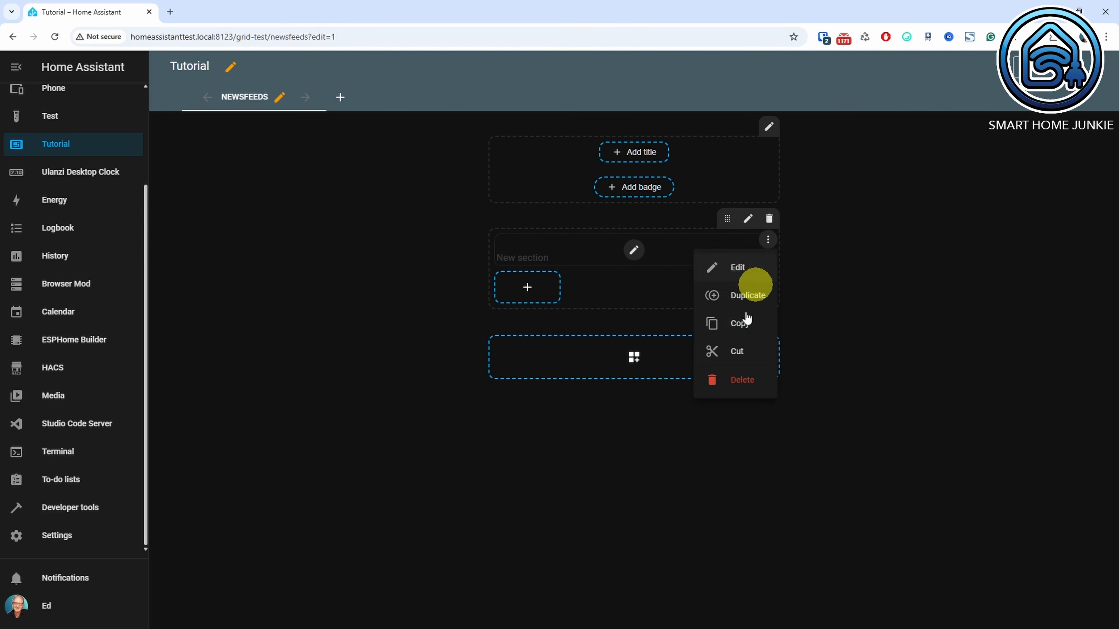
{"action": "left_click", "coordinate": [742, 379]}
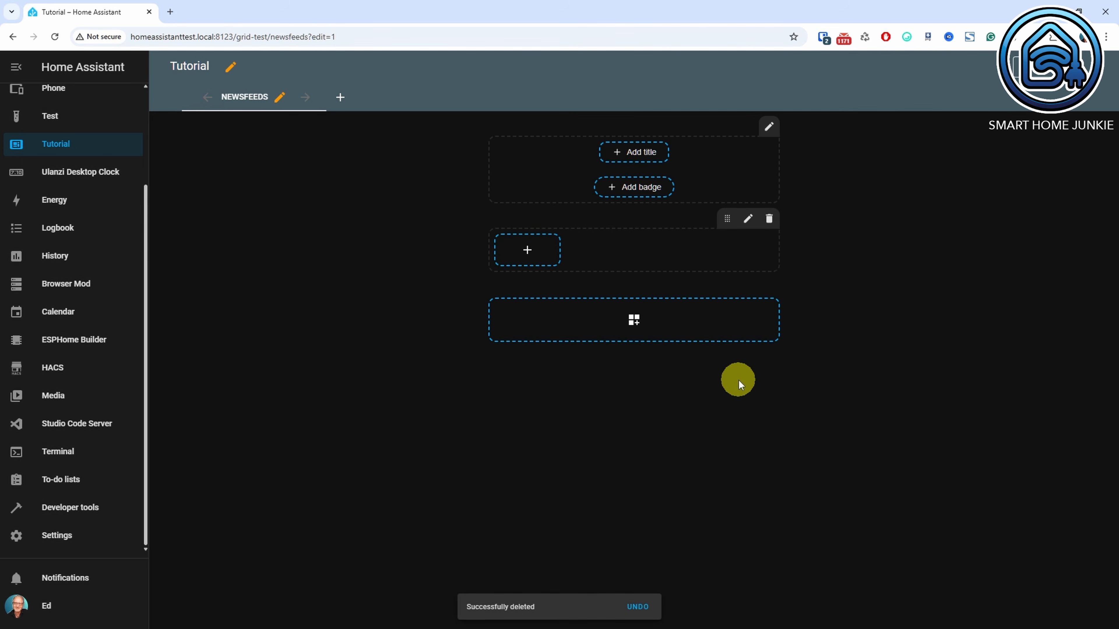
Add a Markdown card to the new section and title it "News".
{"action": "left_click", "coordinate": [528, 250]}
{"action": "type", "text": "mark"}
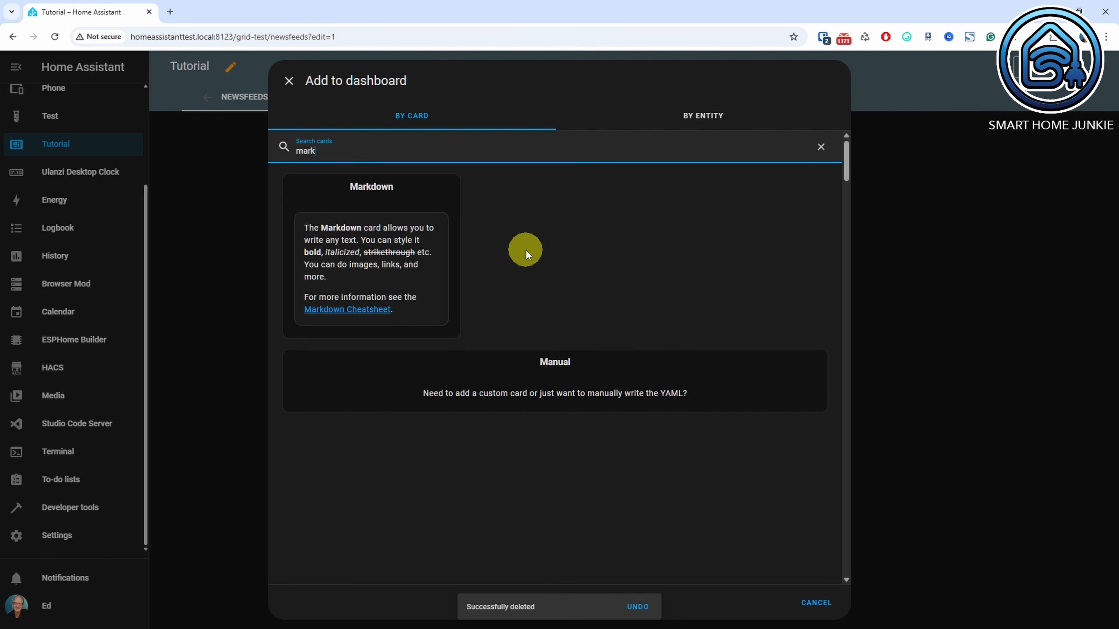
{"action": "left_click", "coordinate": [382, 255]}
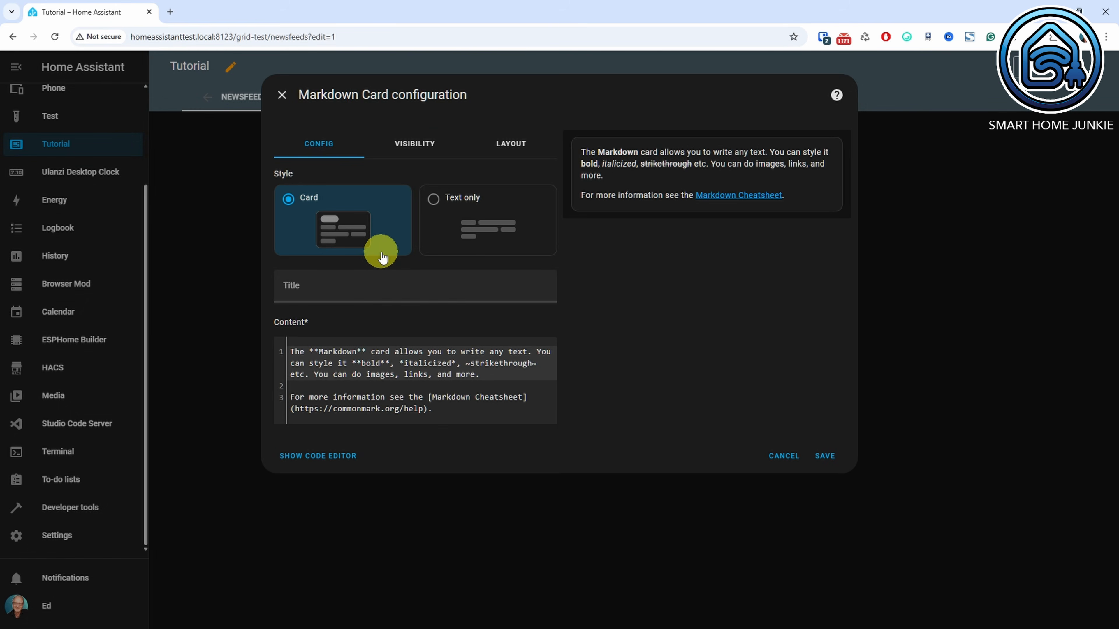
{"action": "left_click", "coordinate": [385, 286]}
{"action": "type", "text": "News"}
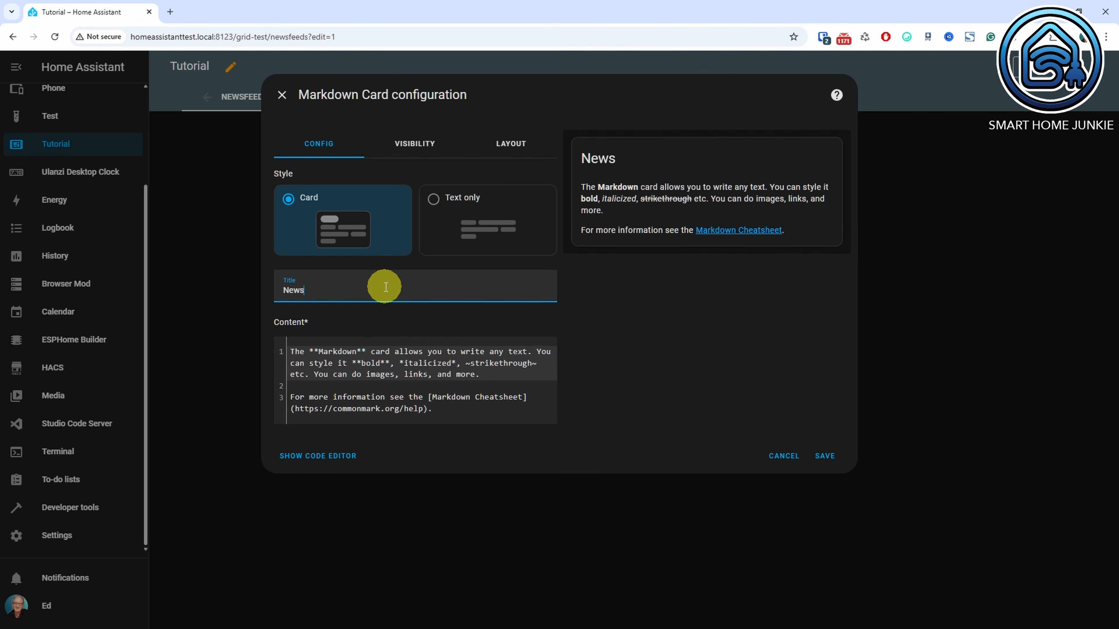
Replace the card's content with a template listing the linked titles and refresh time of sensor.rss_feed_items, then save the card and finish editing.
{"action": "left_click_drag", "start_coordinate": [444, 412], "coordinate": [242, 343]}
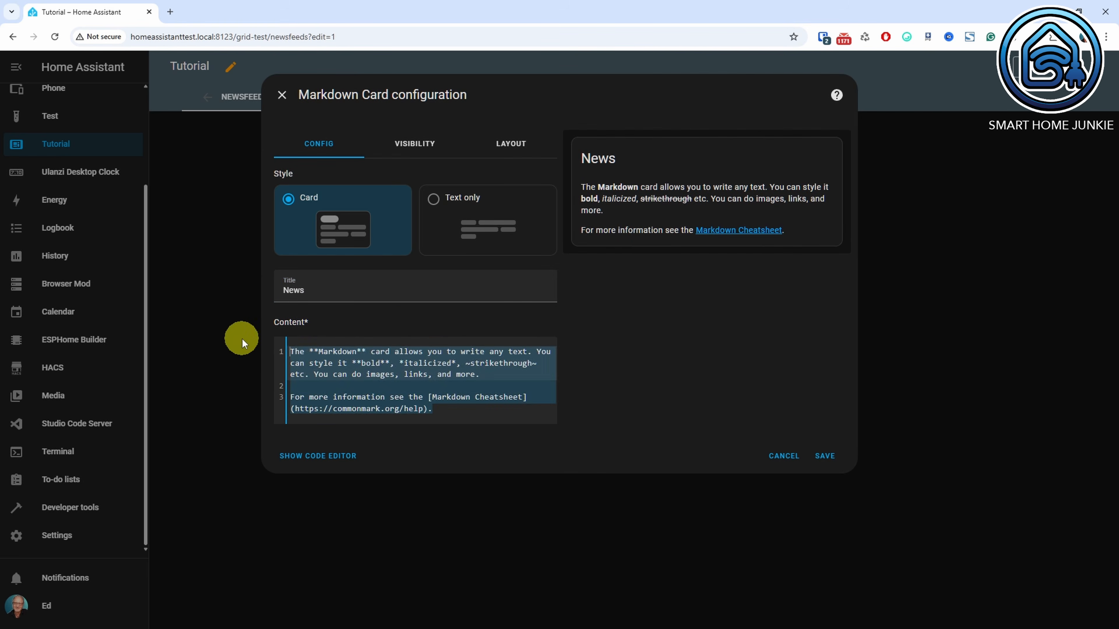
{"action": "key", "text": "BackSpace"}
{"action": "type", "text": "{% set titles = state_attr('sensor.rss_feed_items', 'titles') %} {% set links = state_attr('sensor.rss_feed_items', 'links') %} <ul> {% for i in range(titles | length) %}   <li><h3><a href={{links[i]}}>{{titles[i]}}</a></h3></li> {% endfor %} </ul>  <small>Last refreshed at {{ as_timestamp(states('sensor.rss_feed_items')) | timestamp_custom('%d-%m-%Y - %H:%M', true) }}</small>"}
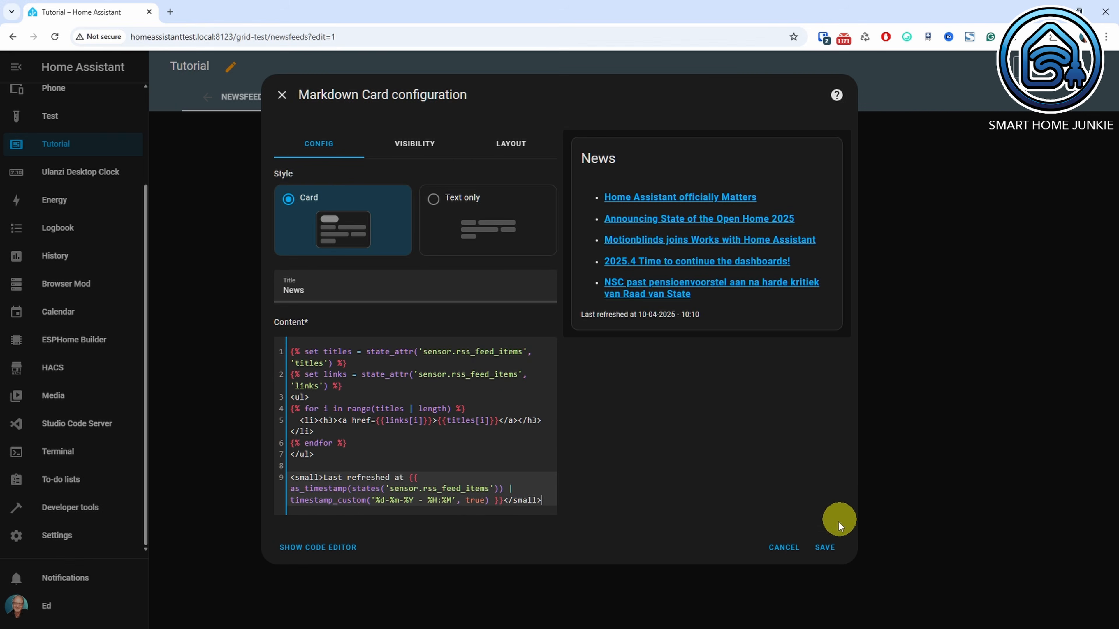
{"action": "left_click", "coordinate": [834, 548]}
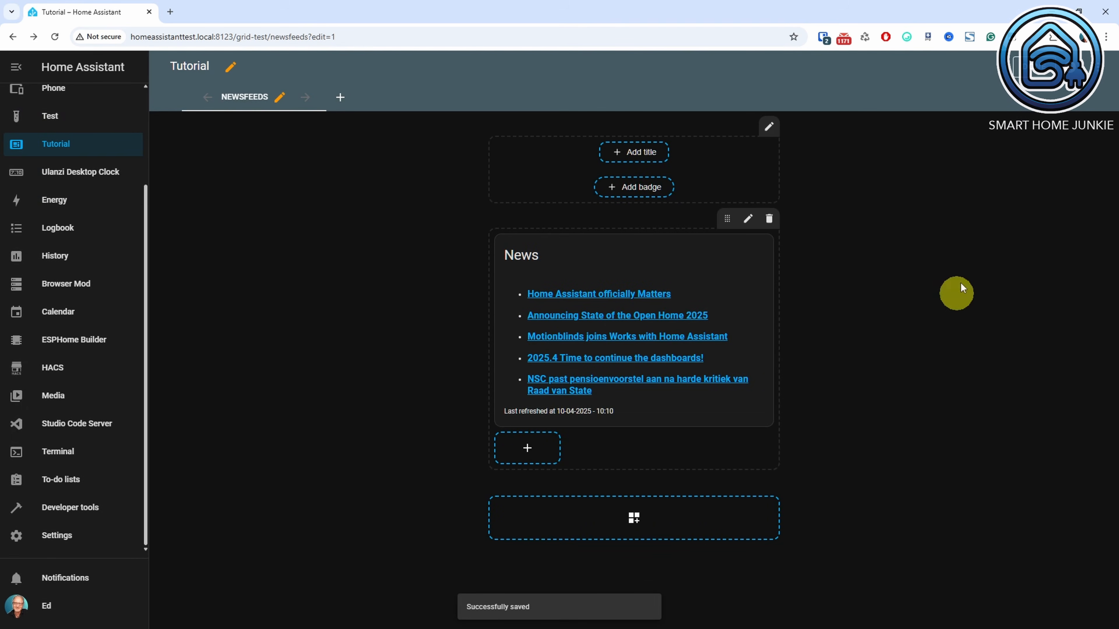
{"action": "left_click", "coordinate": [1037, 67]}
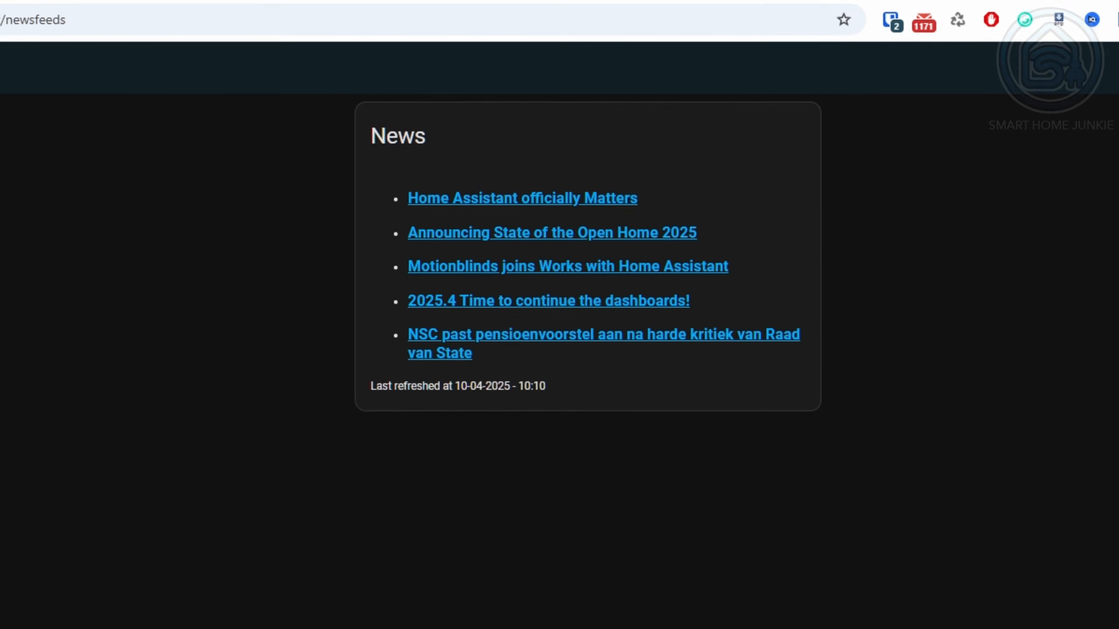